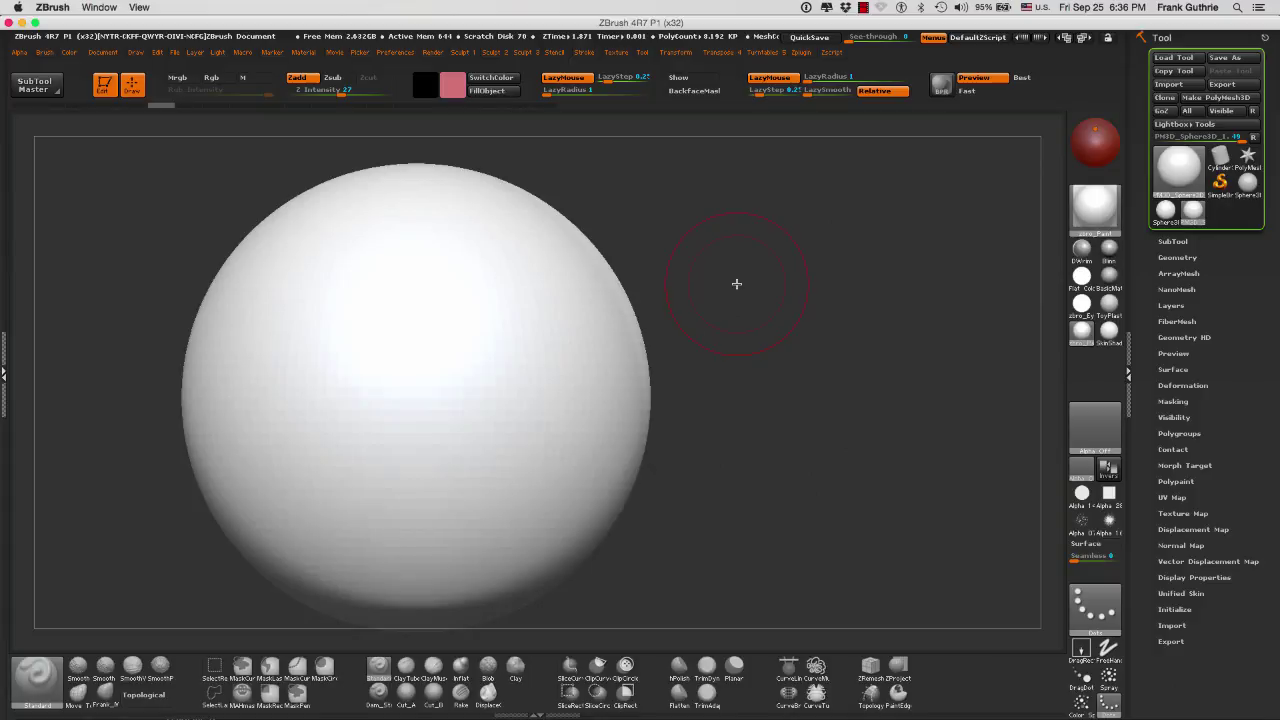
Center the sphere and mask a wide horizontal band across its middle with MaskRect.
alt+drag(732, 288, 834, 286)
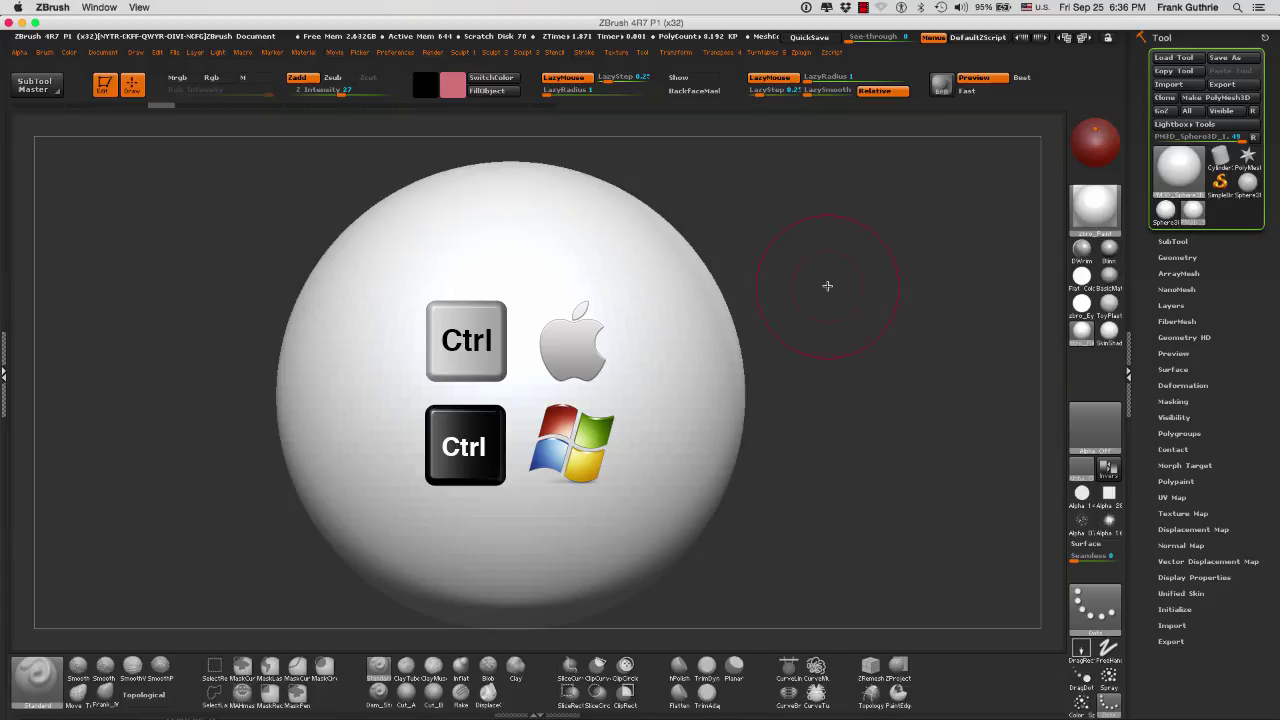
key(ctrl)
key(ctrl)
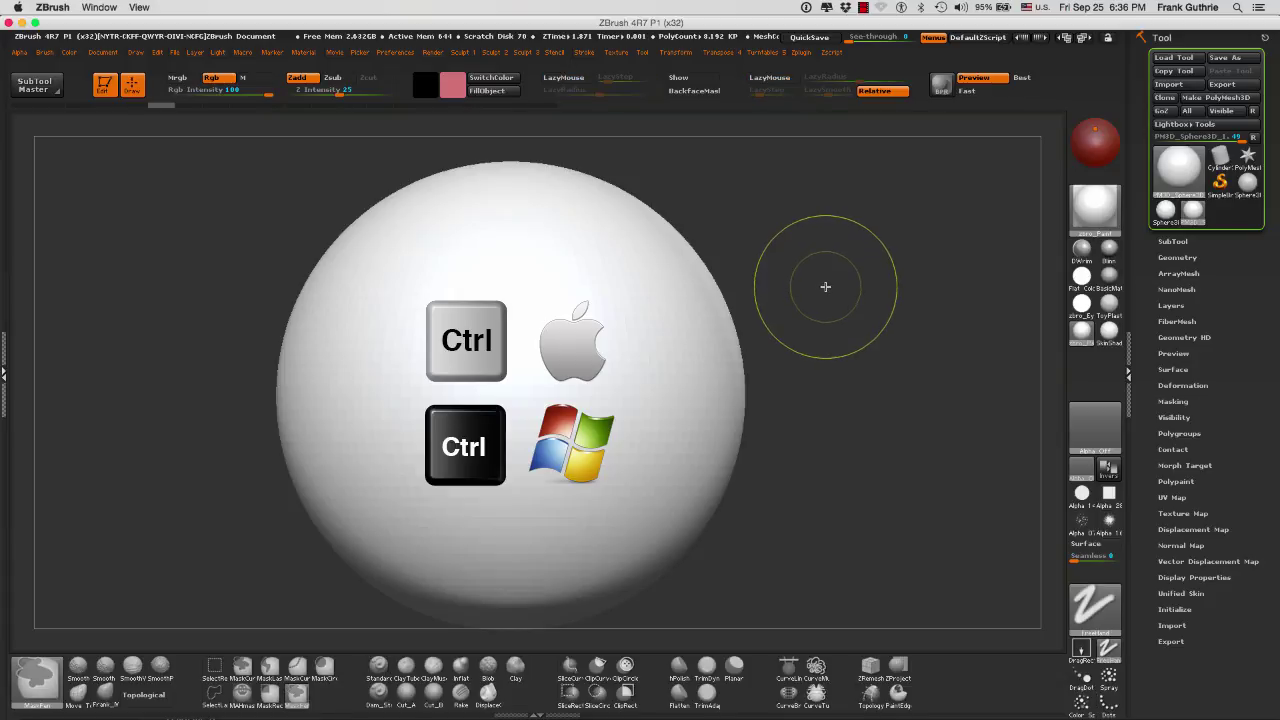
mouse_move(857, 305)
ctrl+mouse_down()
mouse_move(672, 378)
mouse_move(436, 414)
mouse_move(127, 500)
ctrl+mouse_up()
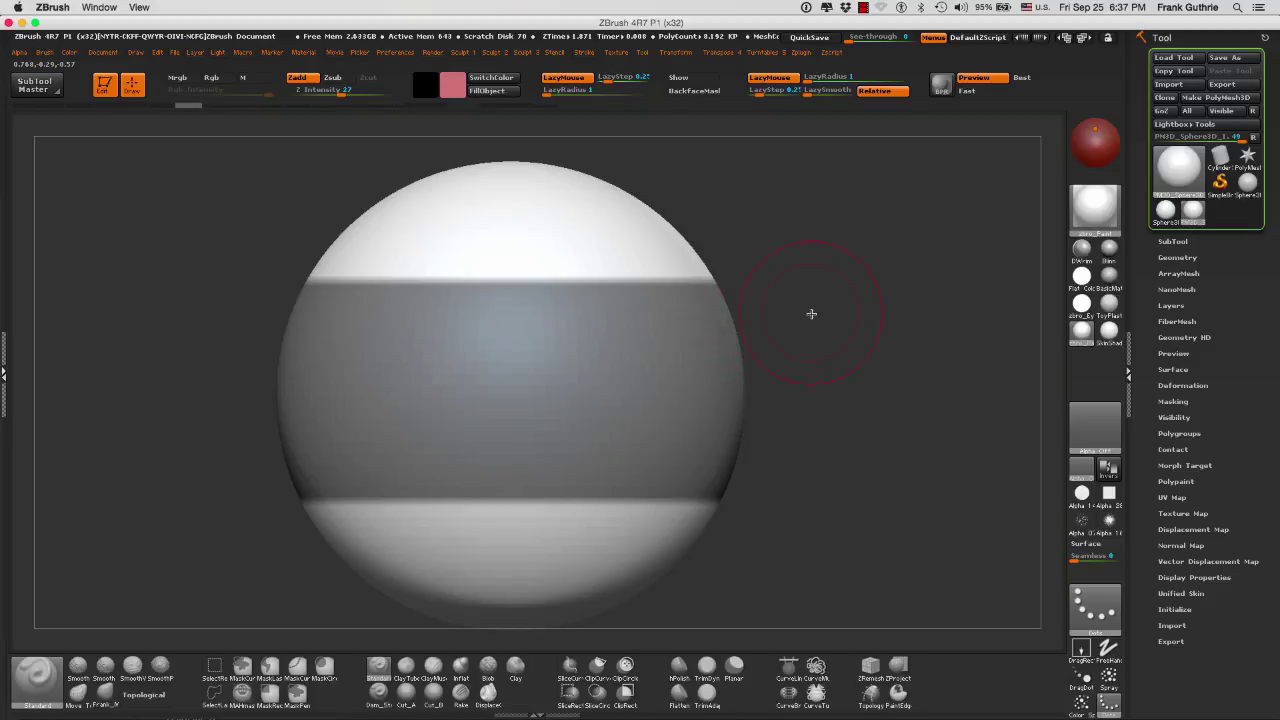
Clear the band mask and mask a rectangle over the sphere's right side, redrawing it once.
key(ctrl)
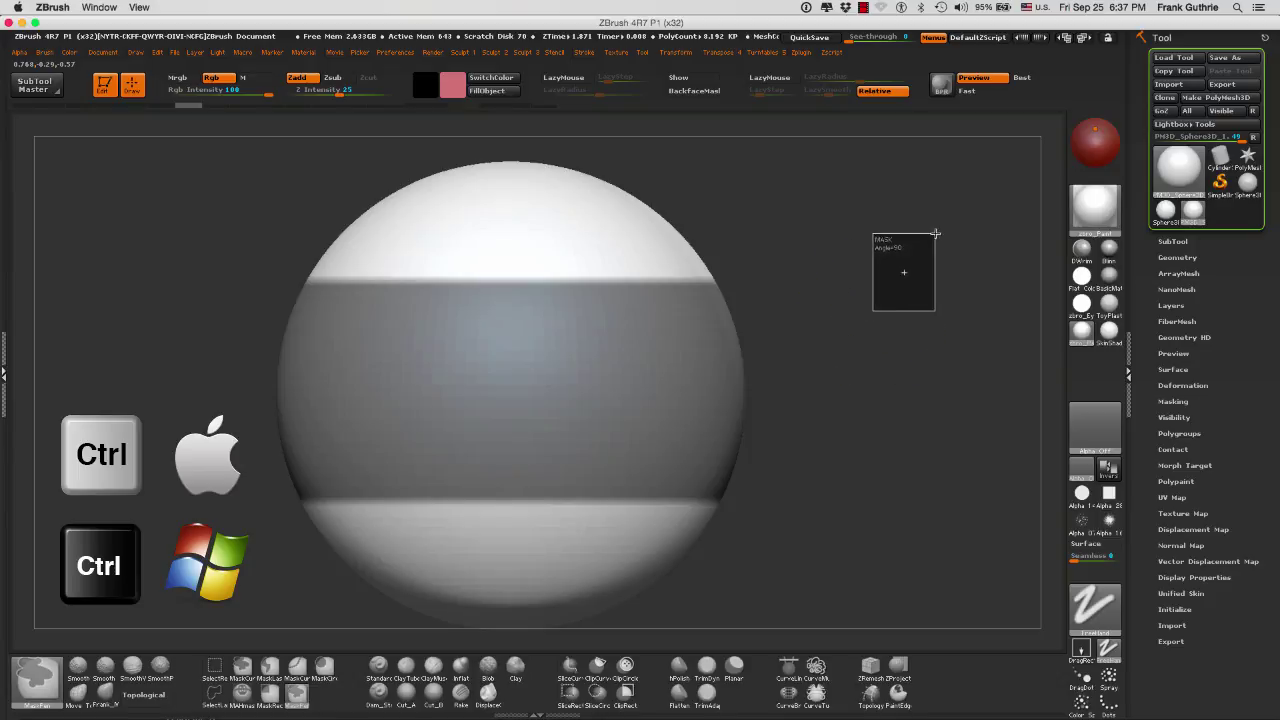
ctrl+drag(935, 233, 925, 243)
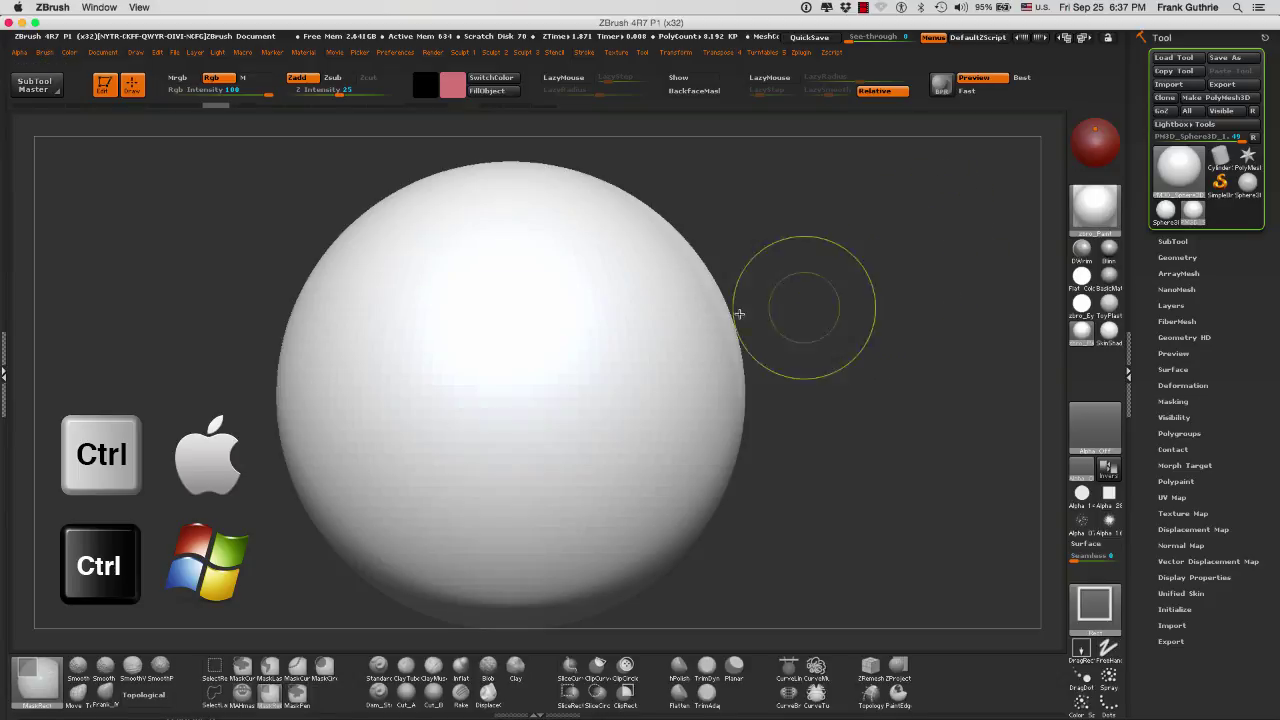
ctrl+drag(521, 283, 897, 510)
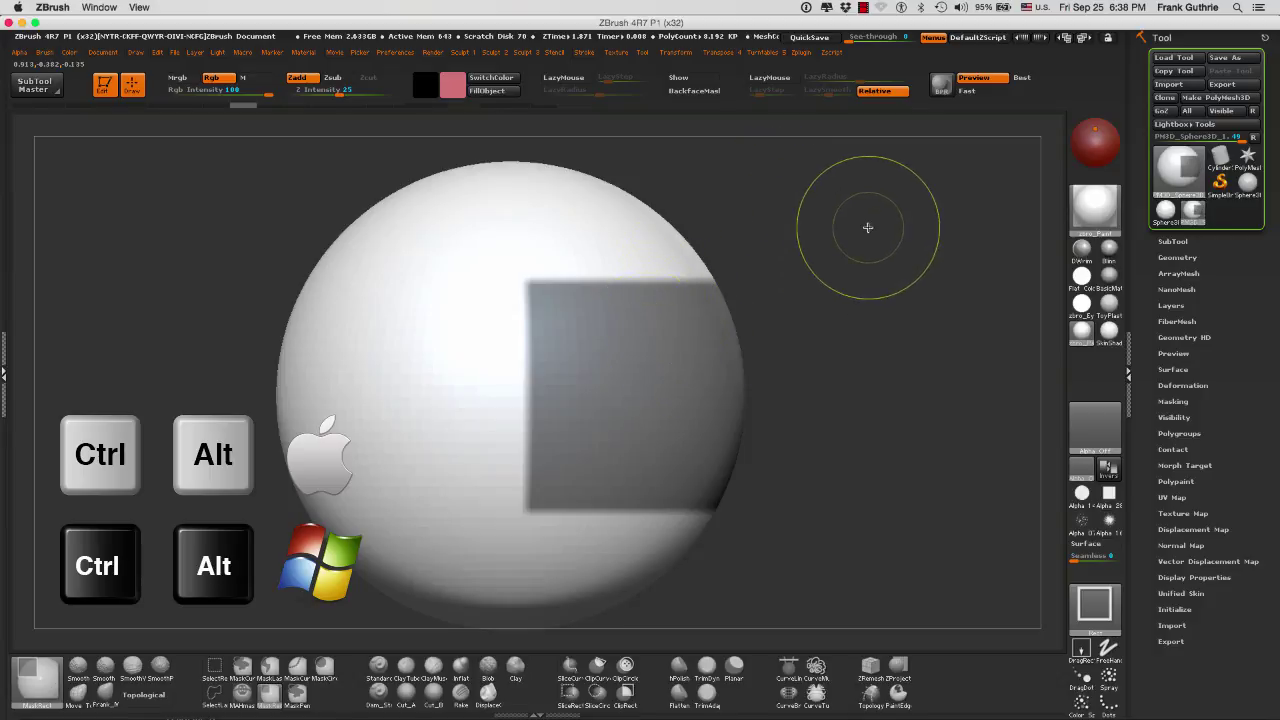
ctrl+drag(865, 223, 822, 321)
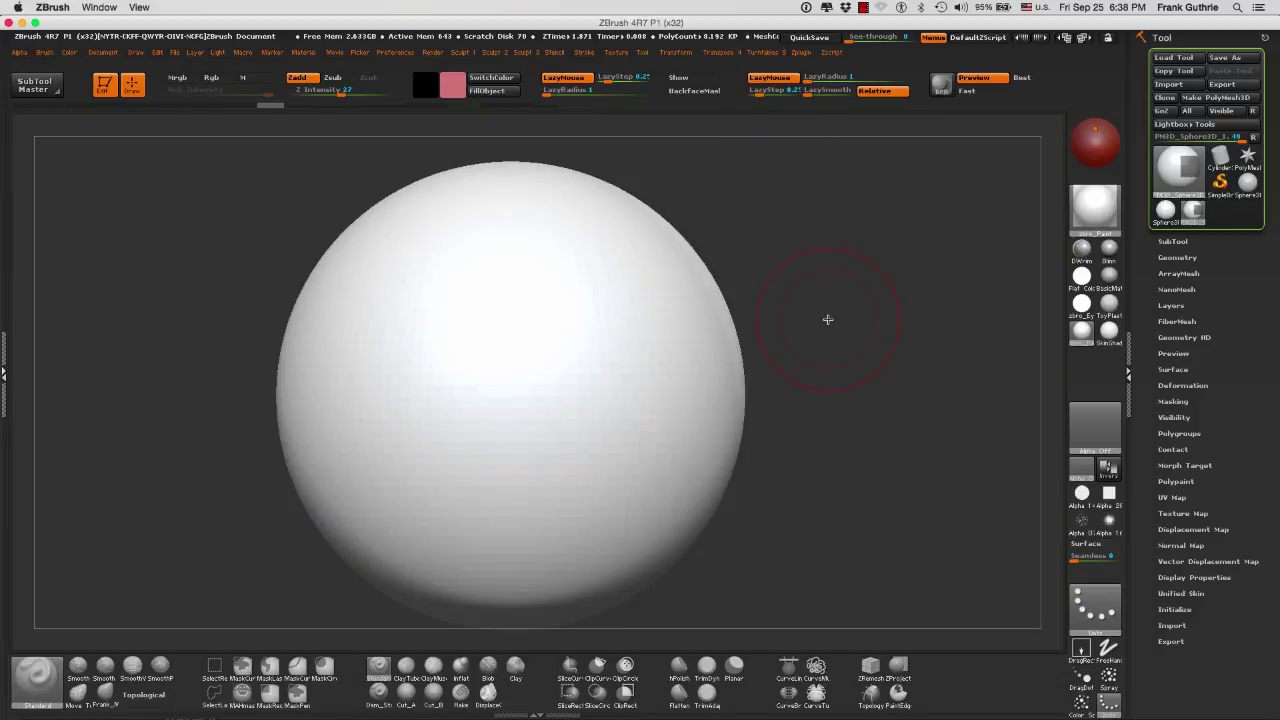
mouse_move(876, 252)
ctrl+mouse_down()
mouse_move(809, 343)
mouse_move(529, 478)
mouse_move(514, 530)
ctrl+mouse_up()
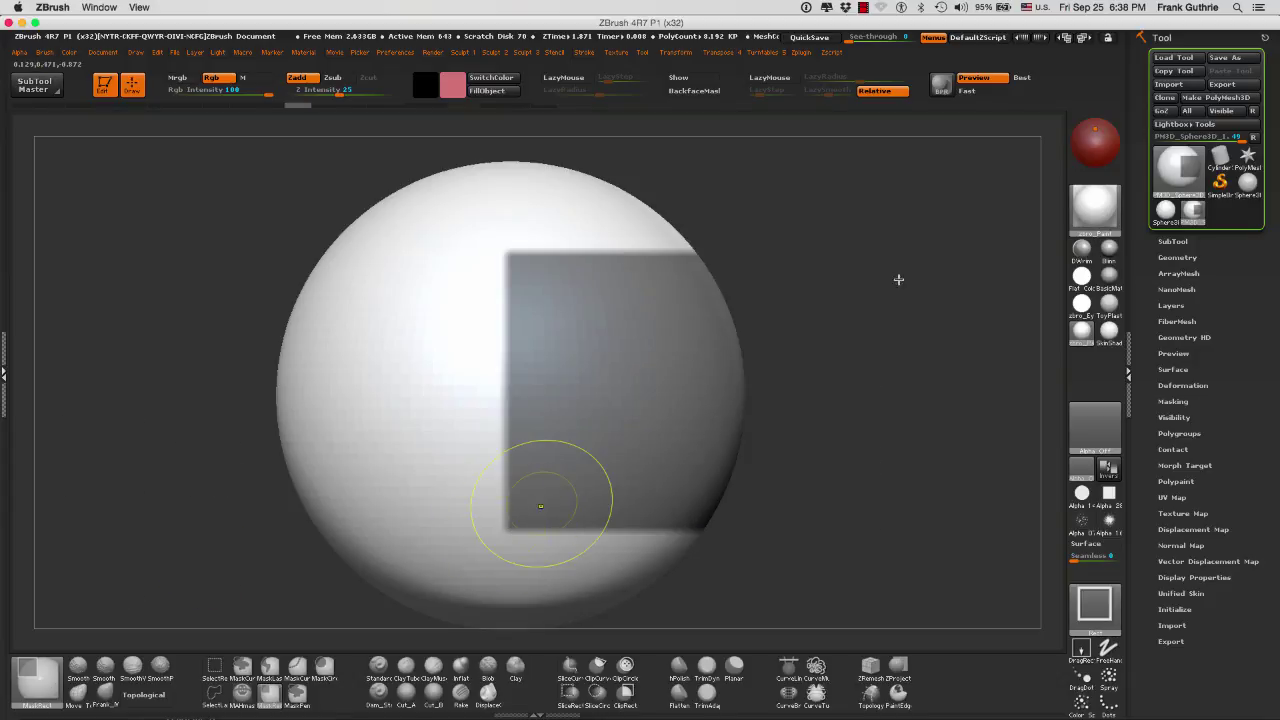
Subtract the rectangle's right portion with Ctrl+Alt, leaving a narrow notched vertical strip.
key(ctrl)
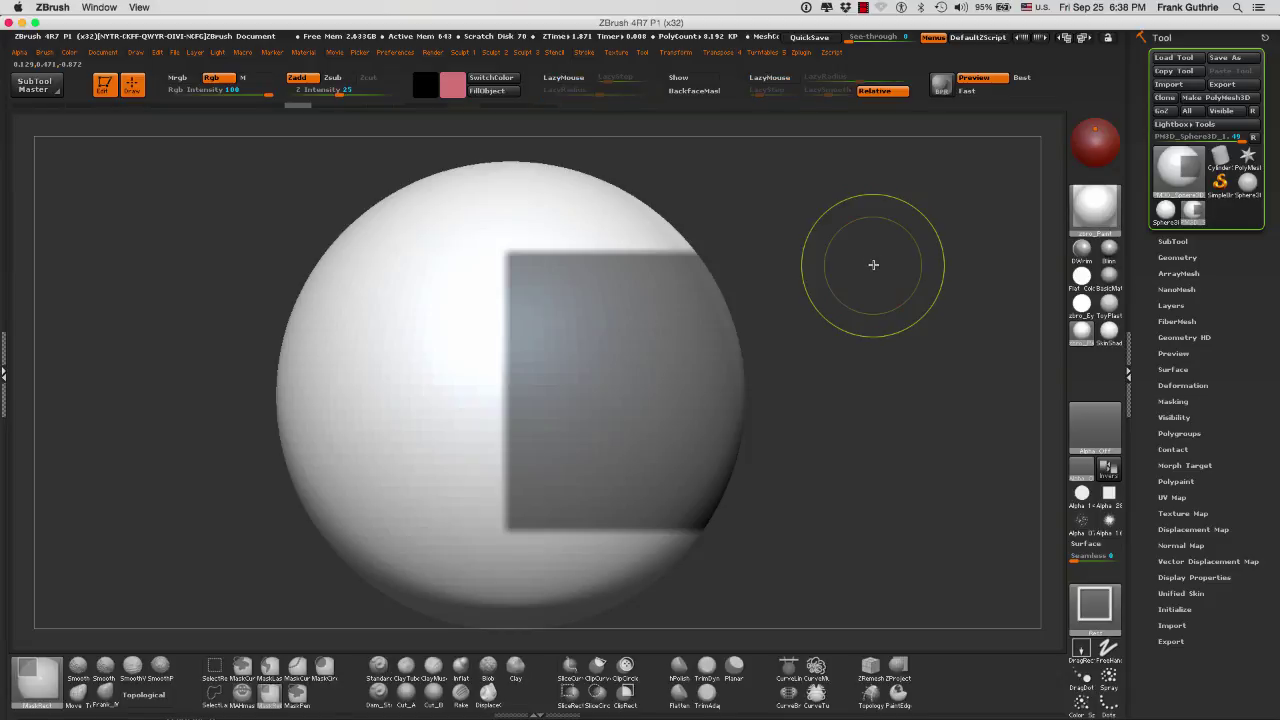
key(ctrl+alt)
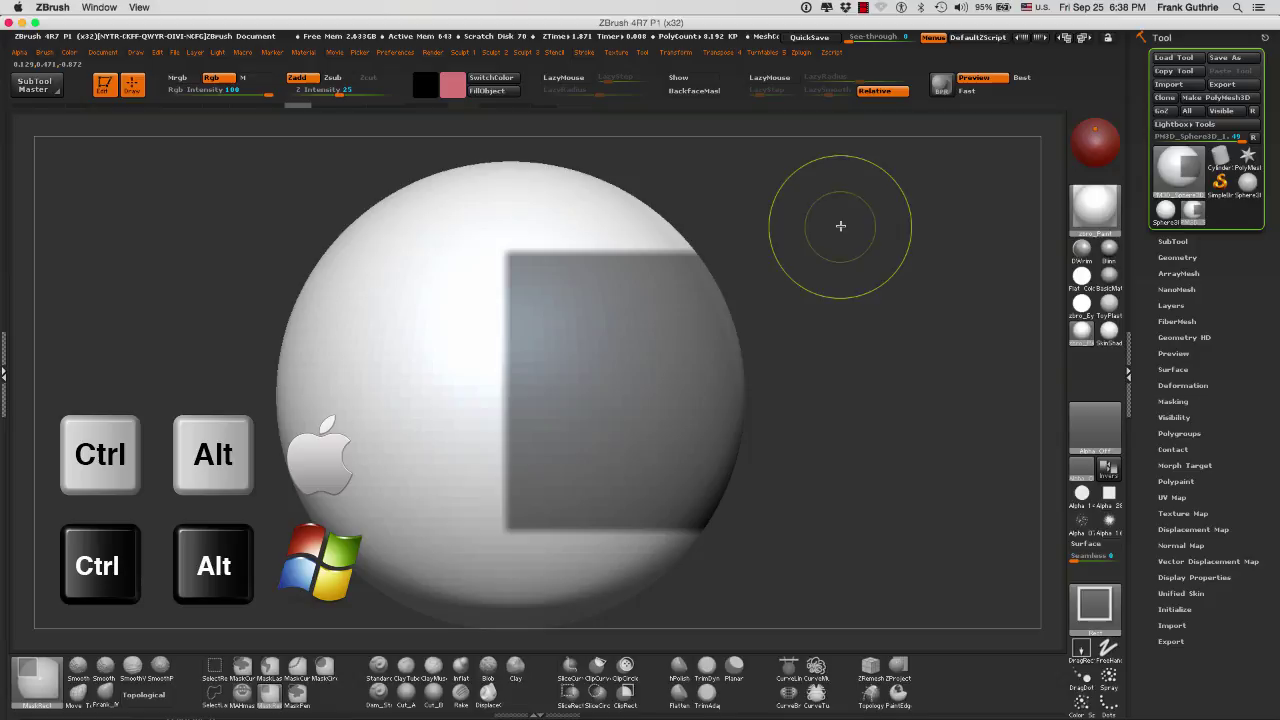
mouse_move(858, 217)
ctrl+mouse_down()
mouse_move(745, 441)
mouse_move(664, 562)
mouse_move(631, 575)
ctrl+mouse_up()
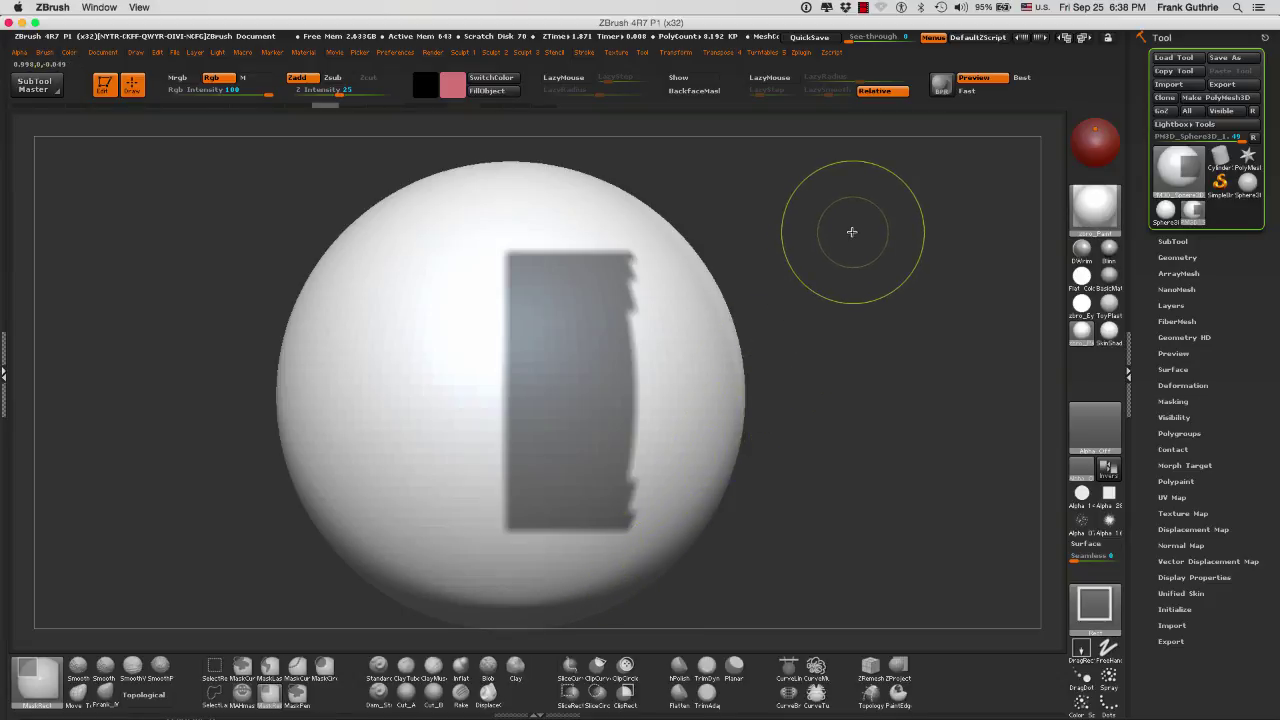
mouse_move(857, 226)
ctrl+mouse_down()
mouse_move(770, 338)
mouse_move(654, 449)
mouse_move(465, 555)
mouse_move(568, 551)
ctrl+mouse_up()
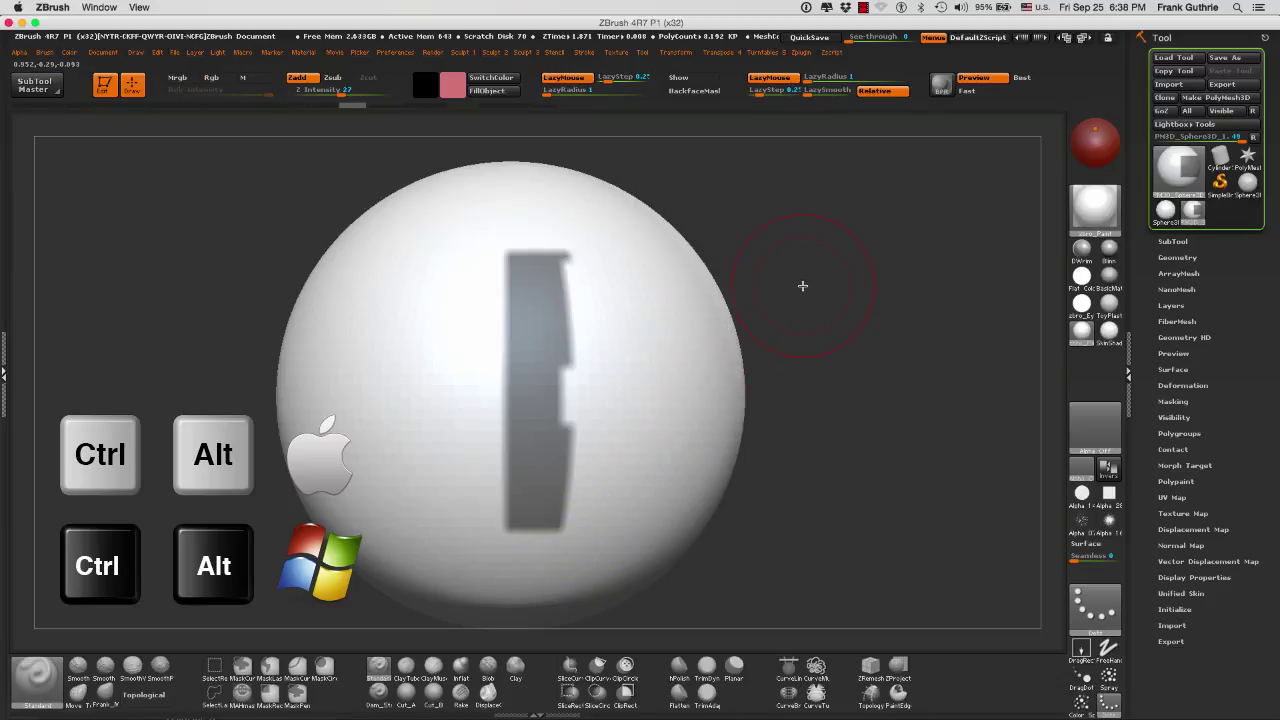
Mask a large rectangle on the sphere's right, trying inversions and an undone clear until it stays masked.
key(ctrl)
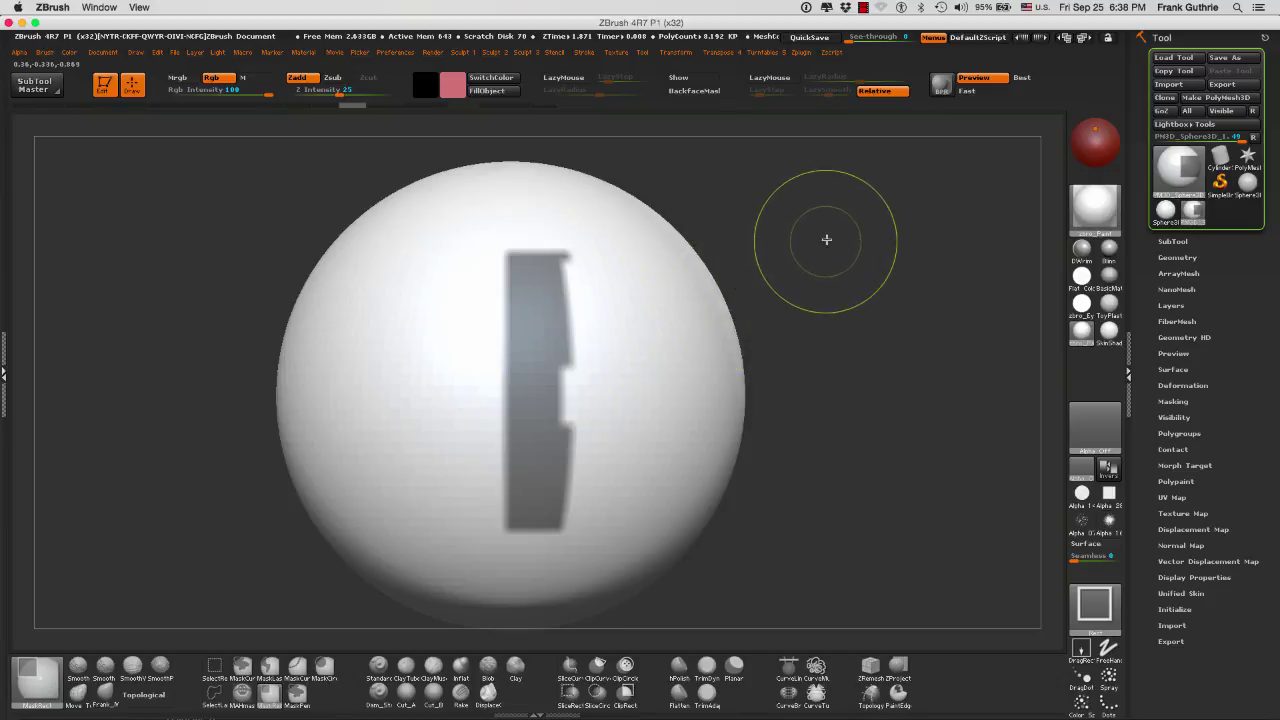
ctrl+drag(826, 239, 487, 550)
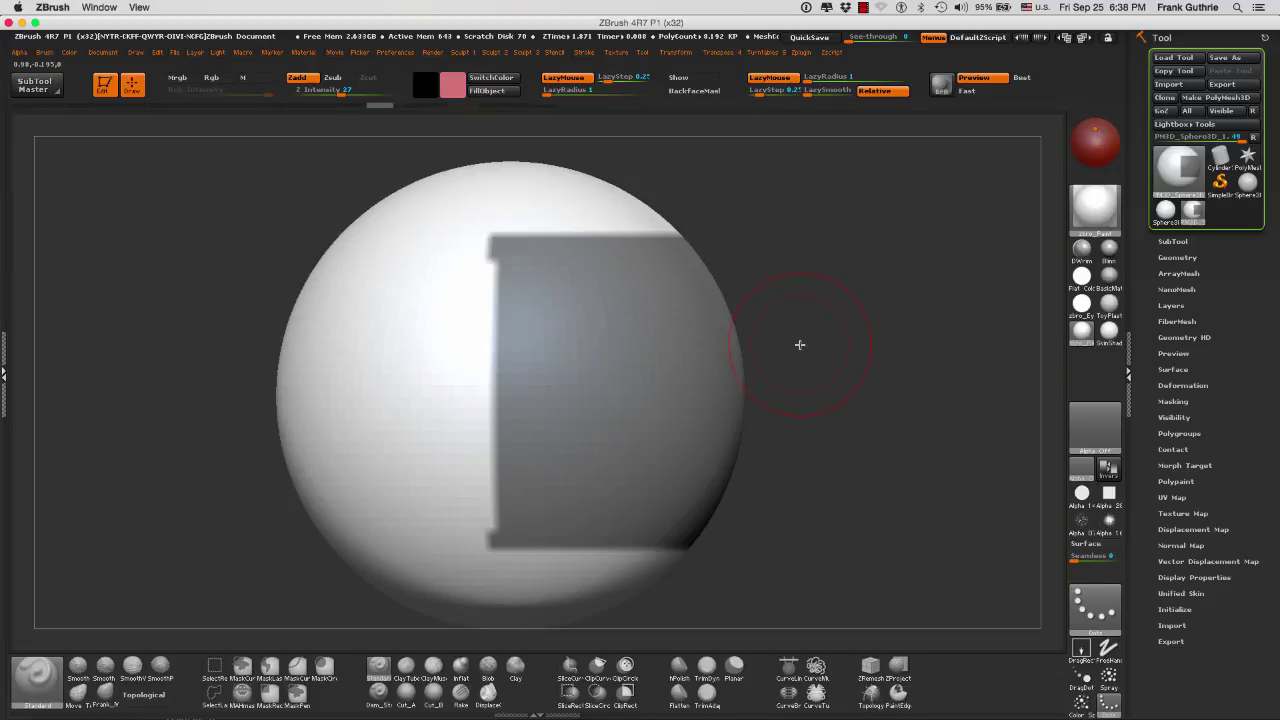
key(ctrl)
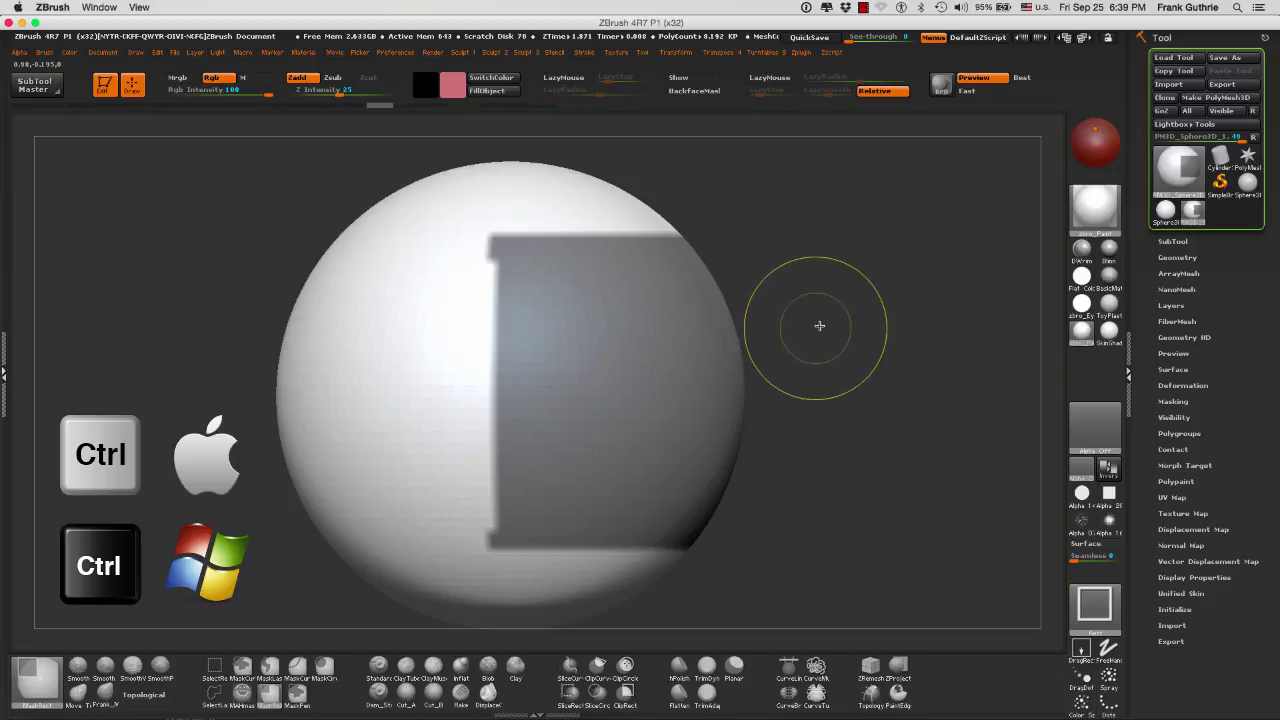
ctrl+click(857, 287)
ctrl+click(856, 288)
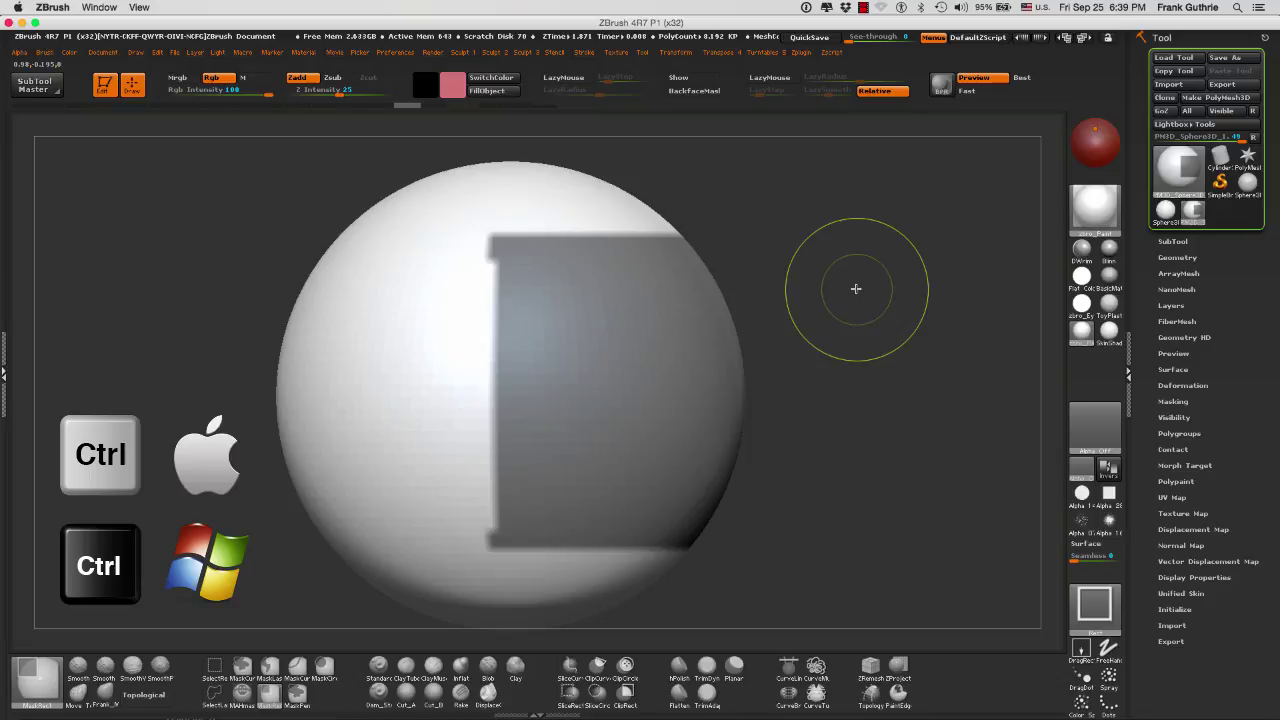
ctrl+click(857, 288)
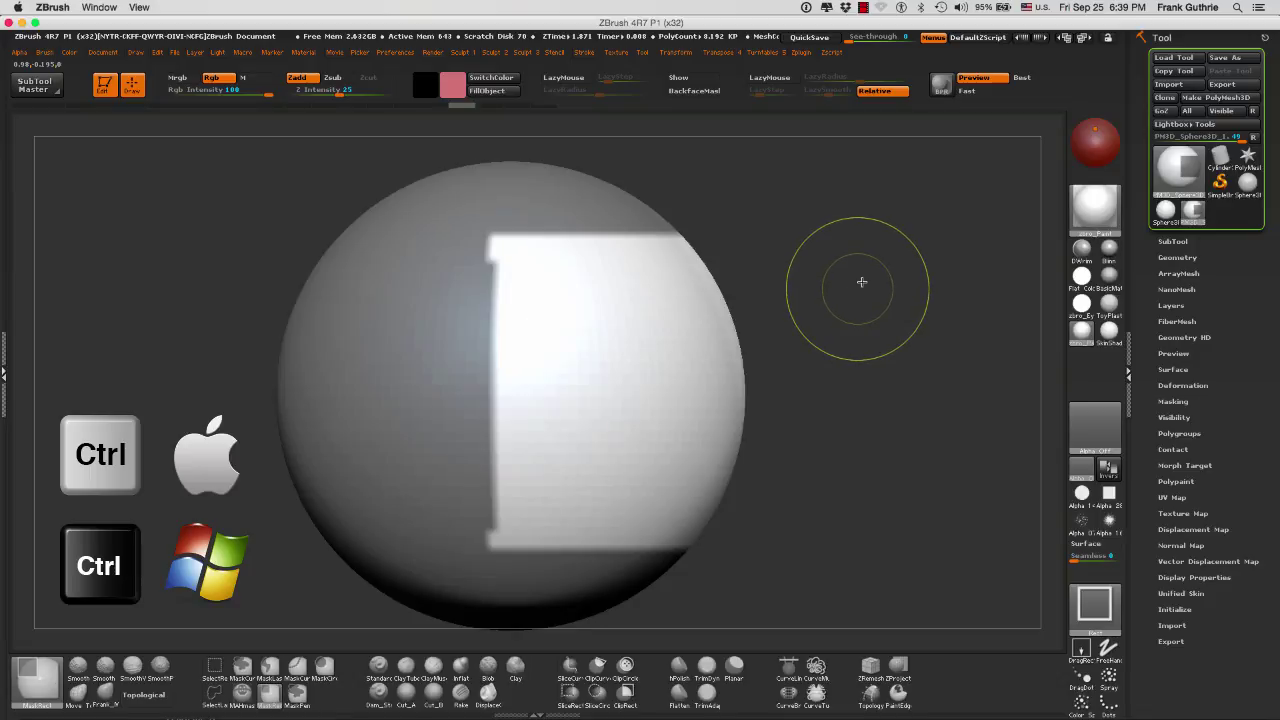
ctrl+drag(867, 272, 829, 317)
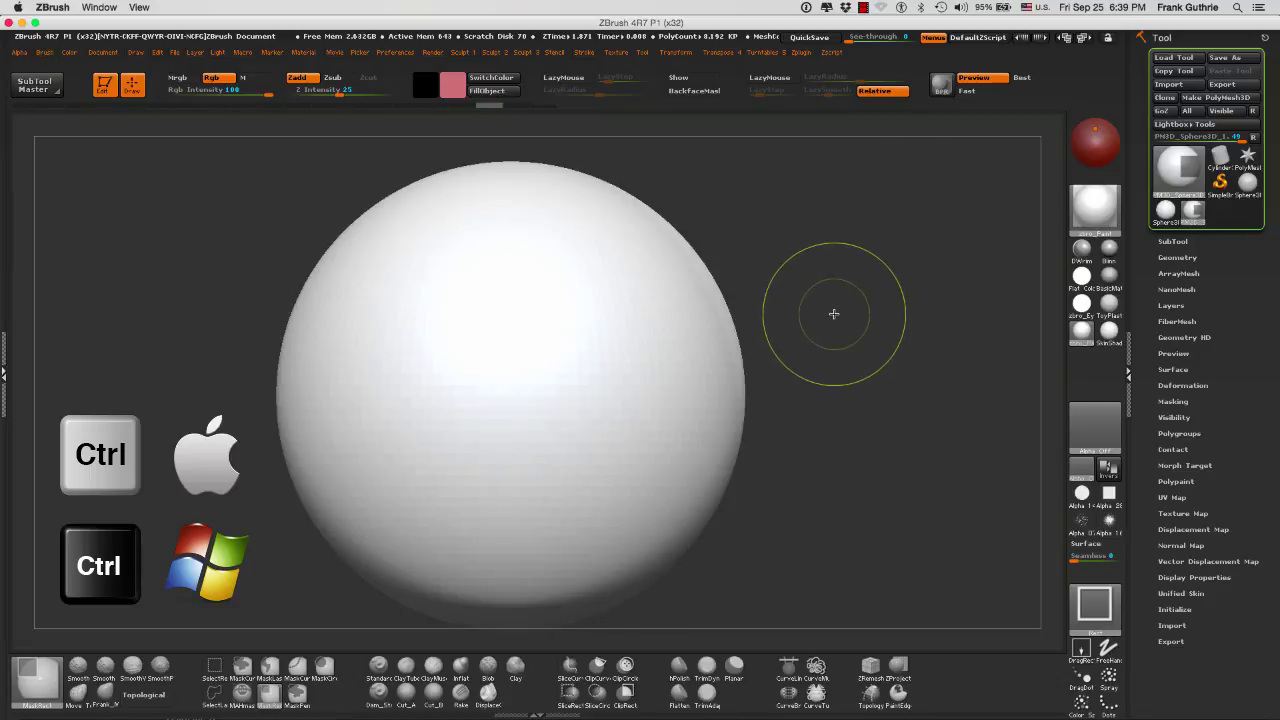
key(ctrl+z)
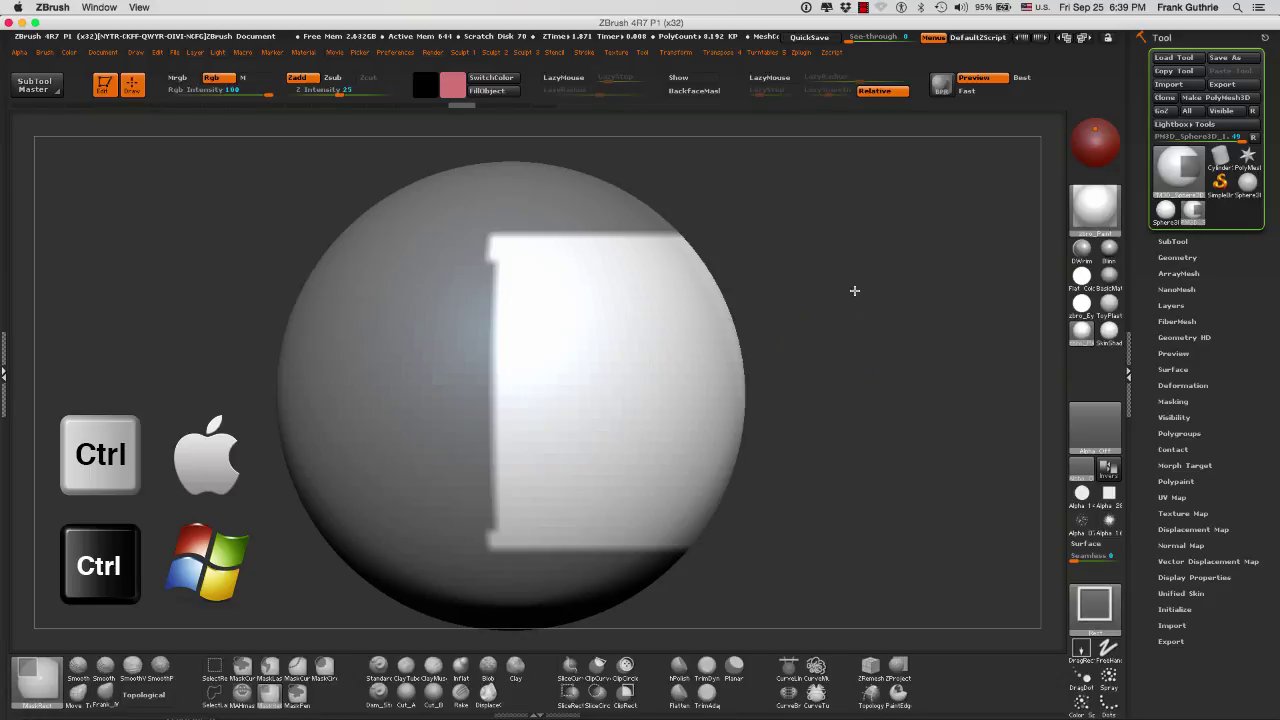
ctrl+click(853, 289)
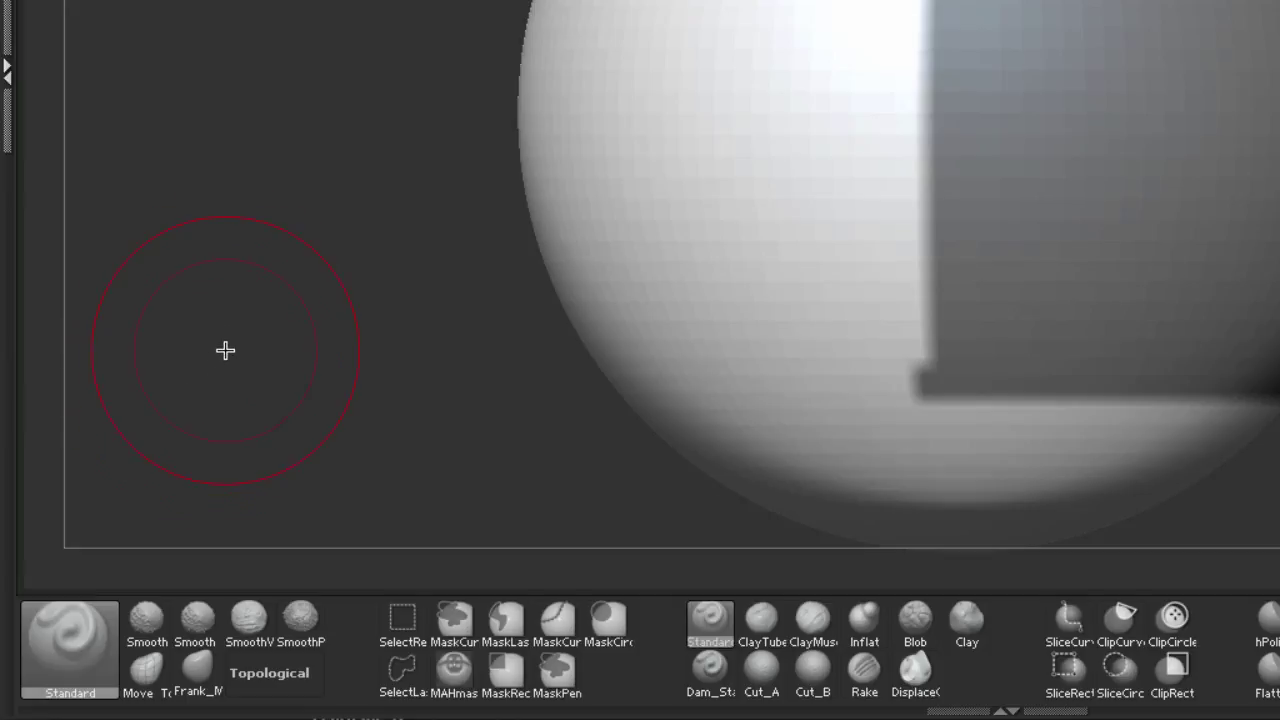
key(ctrl)
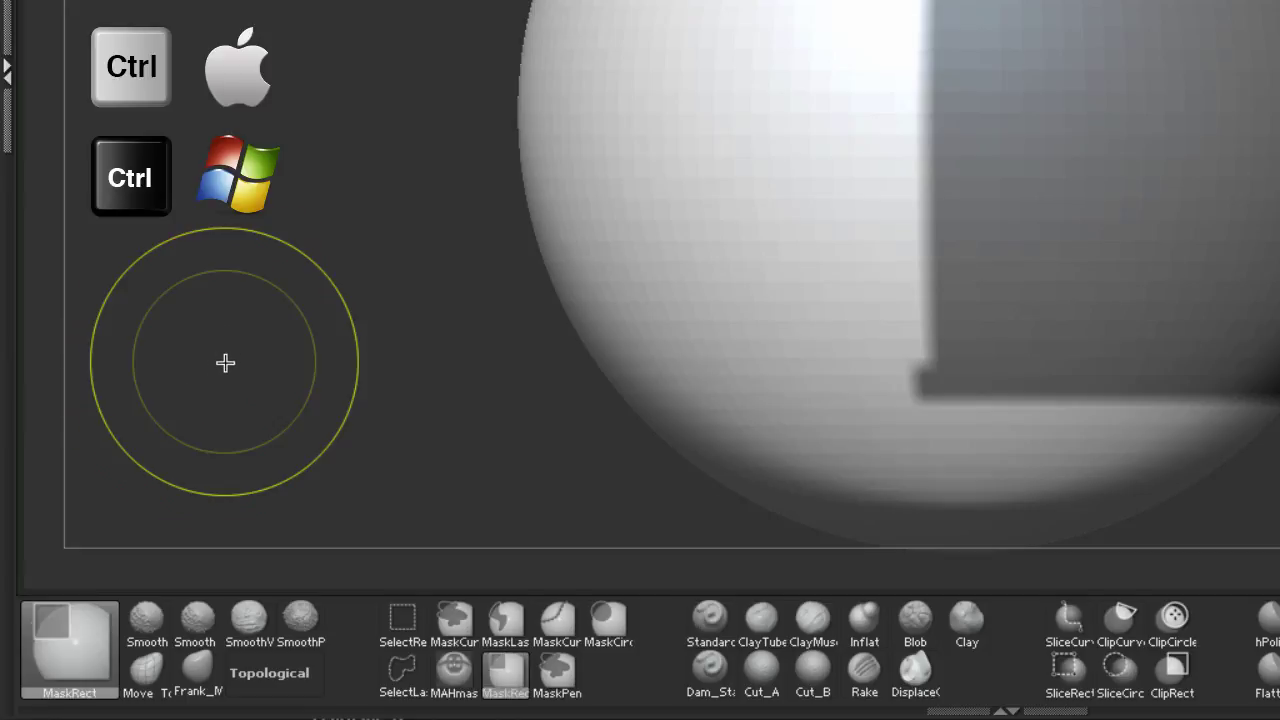
key(ctrl)
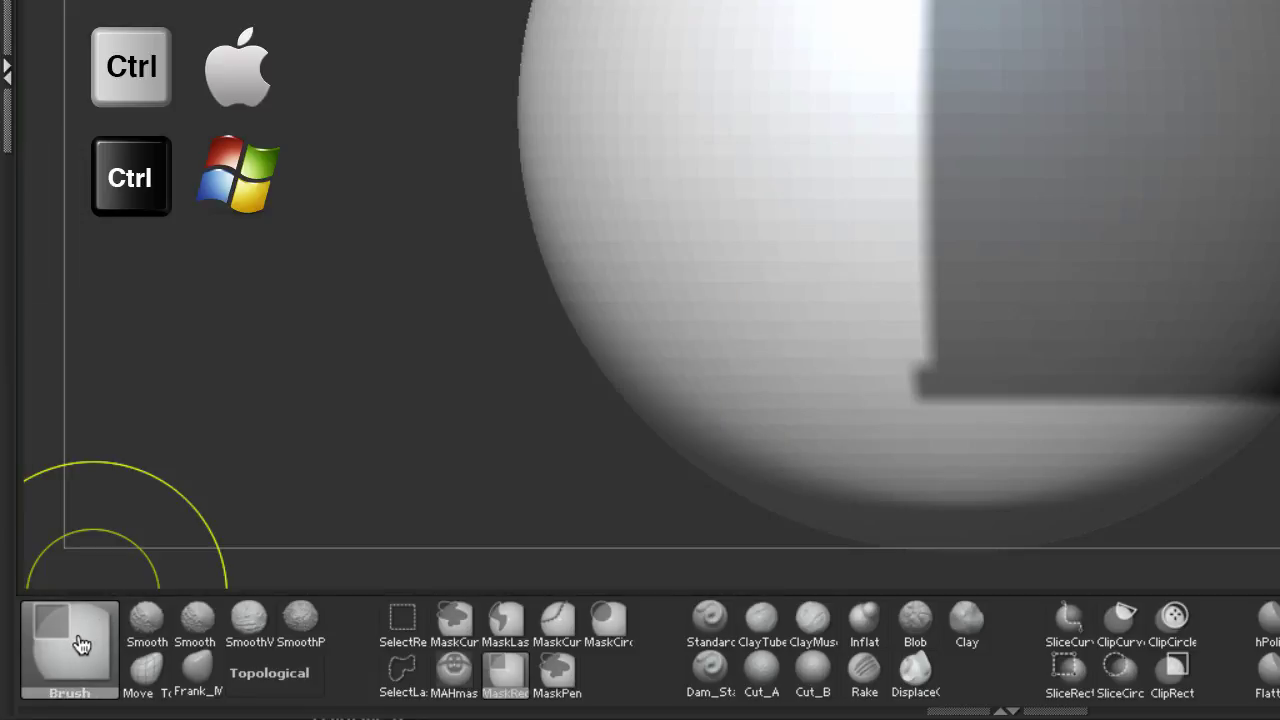
Switch the masking brush from MaskRect to MaskLasso in the brush picker.
click(81, 646)
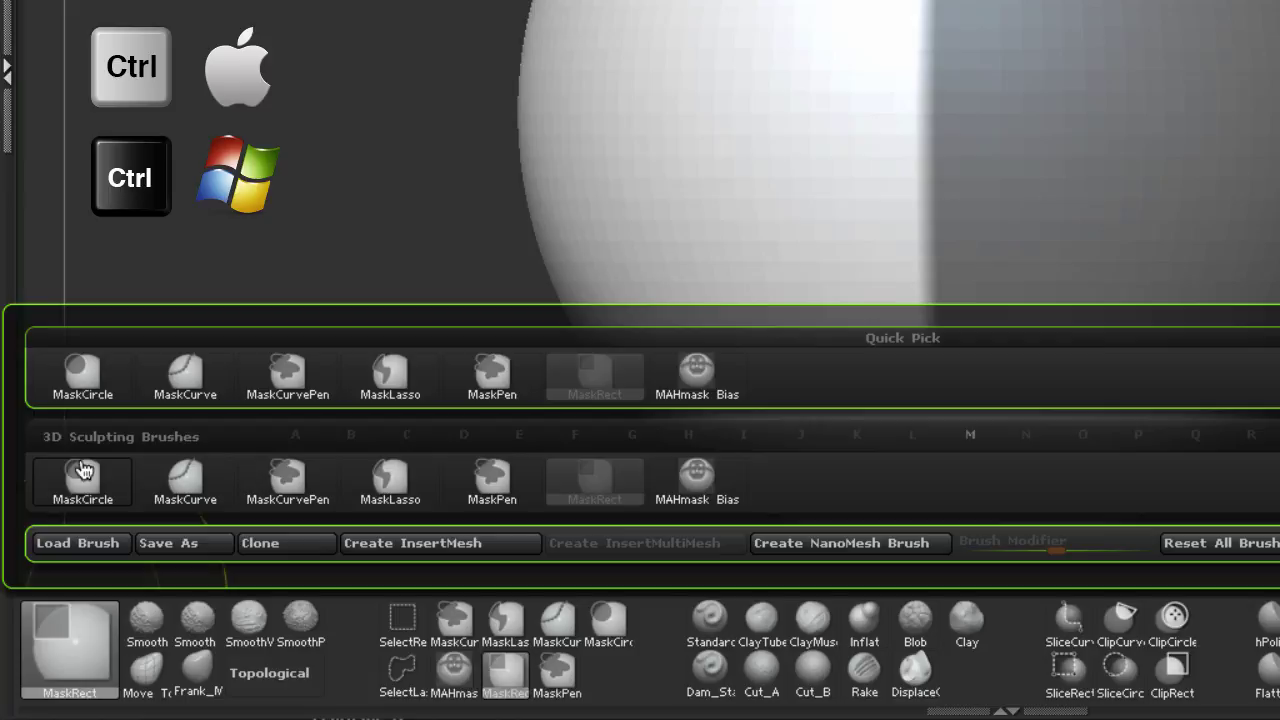
mouse_move(421, 492)
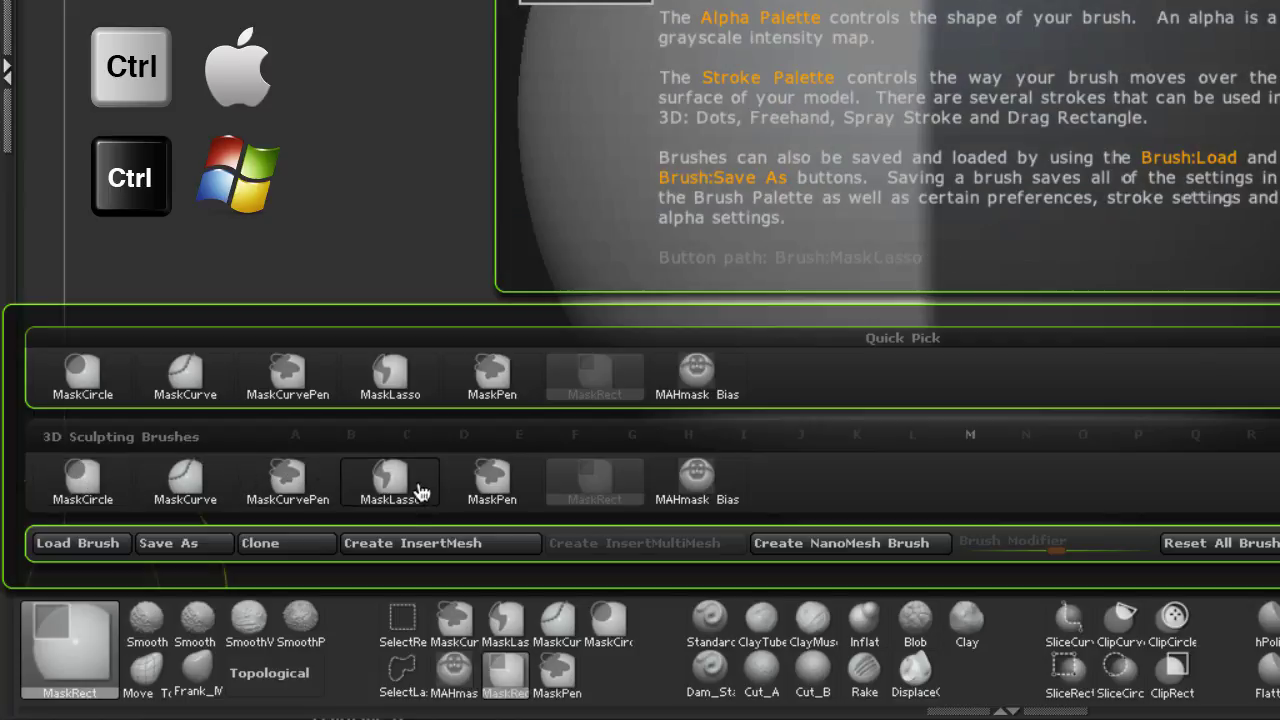
mouse_move(727, 492)
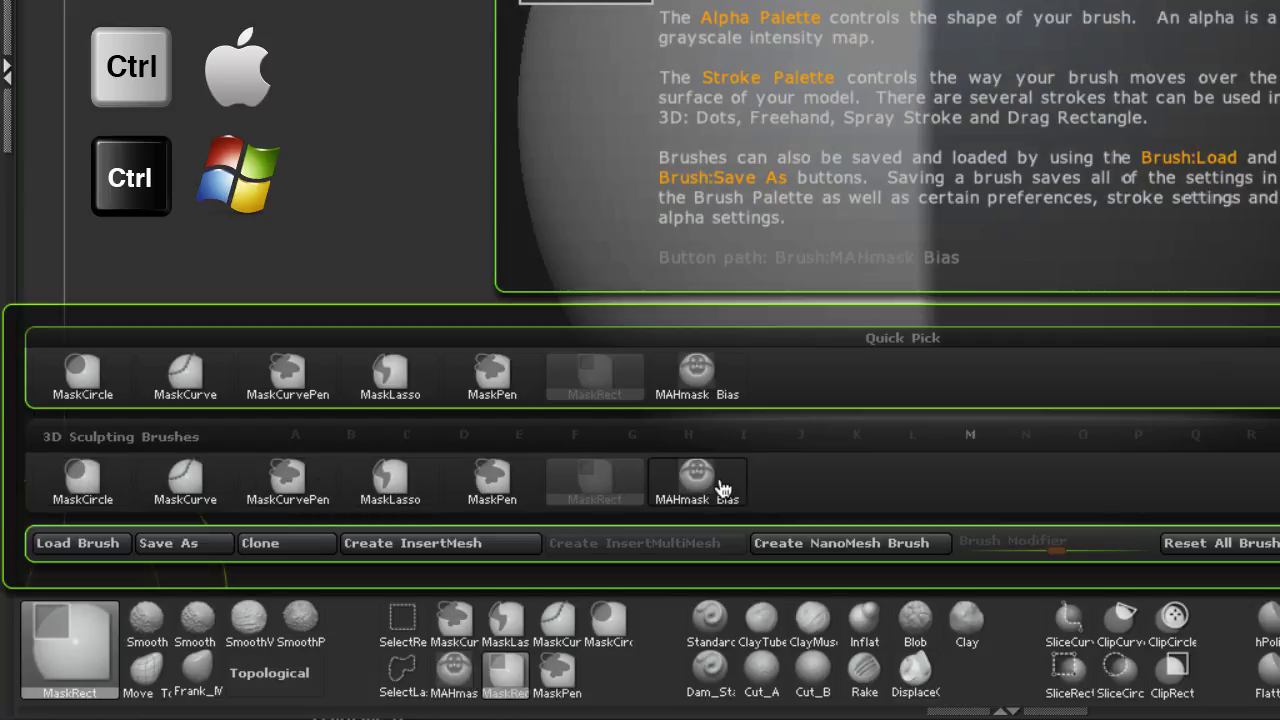
click(395, 483)
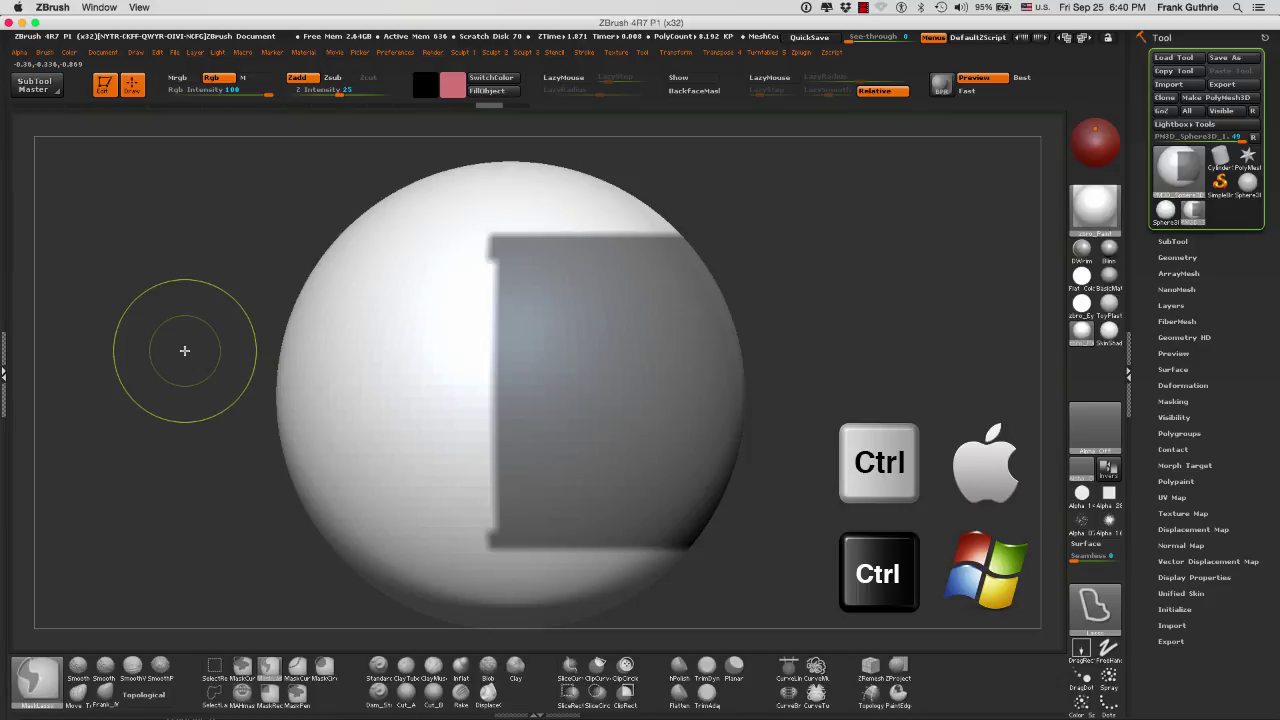
Clear the rectangular mask and lasso a freeform masked blob across the sphere.
ctrl+click(184, 350)
mouse_move(184, 350)
ctrl+mouse_down()
mouse_move(209, 280)
mouse_move(174, 342)
mouse_move(171, 395)
mouse_move(203, 473)
mouse_move(263, 518)
mouse_move(338, 536)
mouse_move(386, 518)
mouse_move(432, 458)
mouse_move(547, 492)
mouse_move(621, 464)
mouse_move(626, 386)
mouse_move(595, 336)
mouse_move(605, 260)
mouse_move(589, 212)
mouse_move(544, 187)
mouse_move(297, 174)
ctrl+mouse_up()
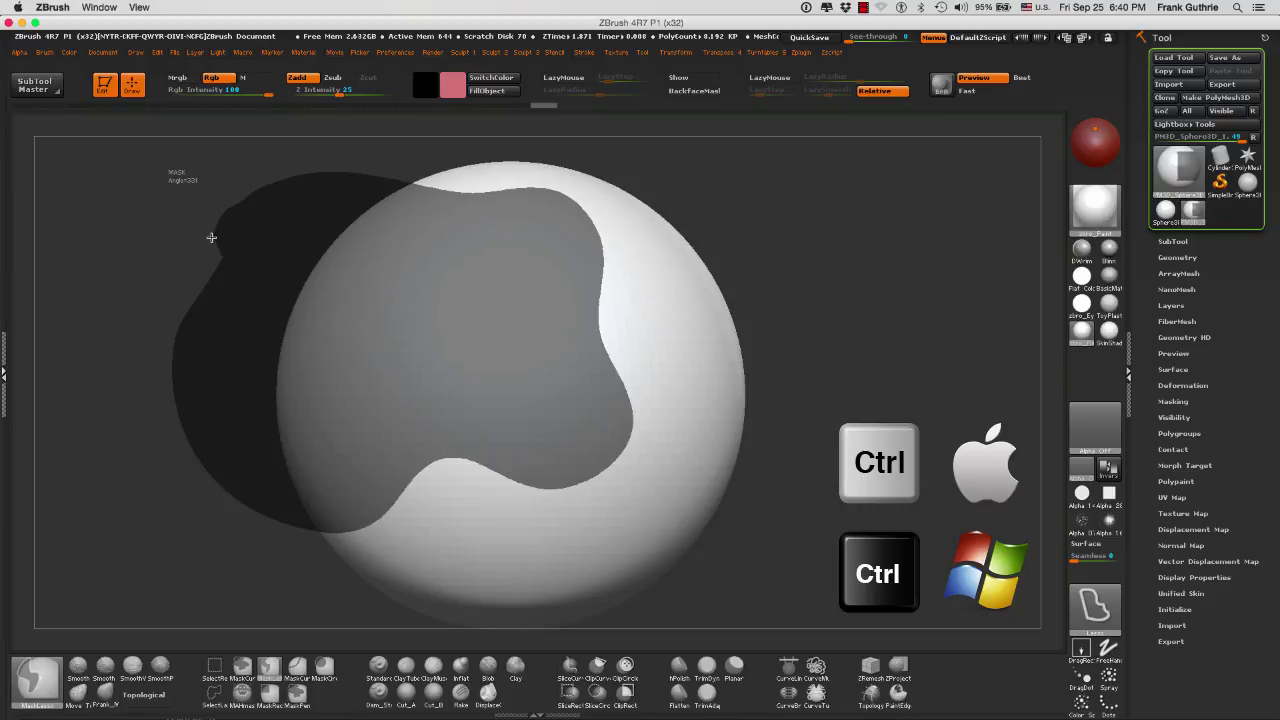
ctrl+drag(213, 233, 220, 238)
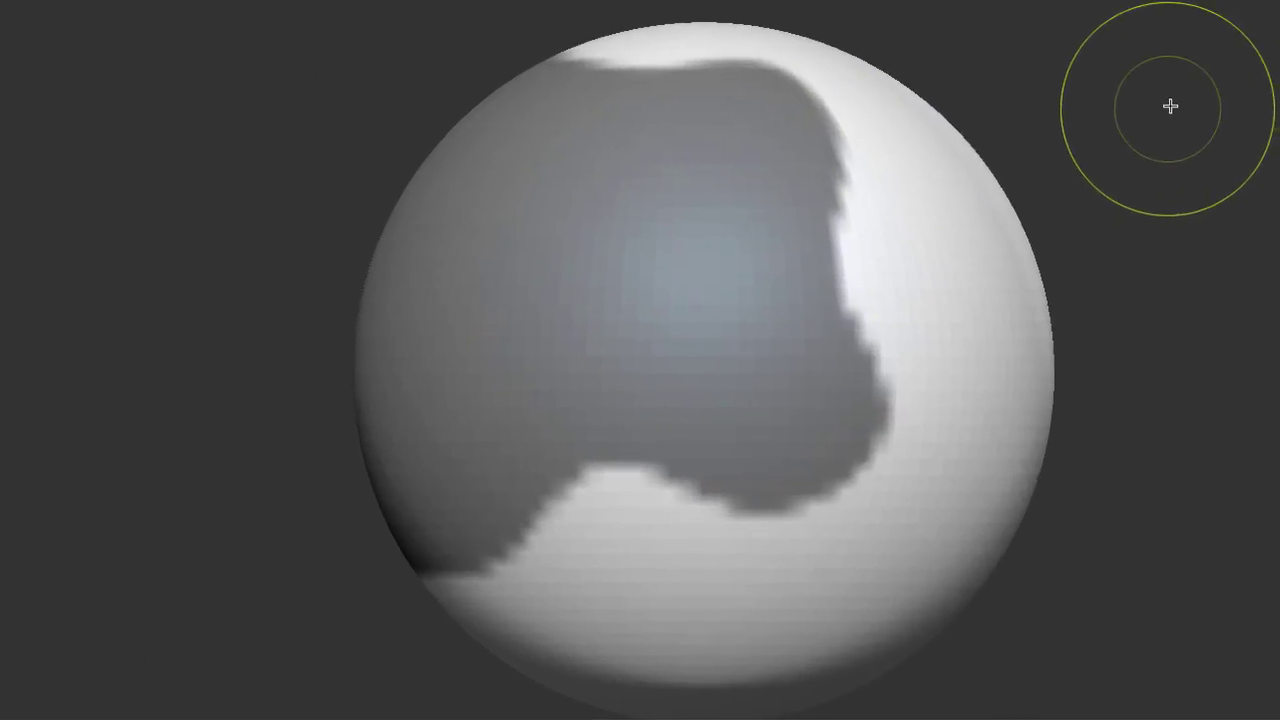
Lasso away part of the mask with Ctrl+Alt, leaving a wavy-edged patch.
ctrl+drag(831, 226, 858, 329)
mouse_move(1228, 275)
ctrl+mouse_down()
mouse_move(1175, 540)
mouse_move(1096, 612)
mouse_move(1009, 657)
mouse_move(900, 665)
mouse_move(830, 656)
mouse_move(735, 595)
mouse_move(698, 517)
mouse_move(601, 432)
mouse_move(604, 360)
mouse_move(677, 278)
mouse_move(675, 230)
mouse_move(709, 170)
mouse_move(775, 155)
mouse_move(987, 26)
mouse_move(1031, 37)
ctrl+mouse_up()
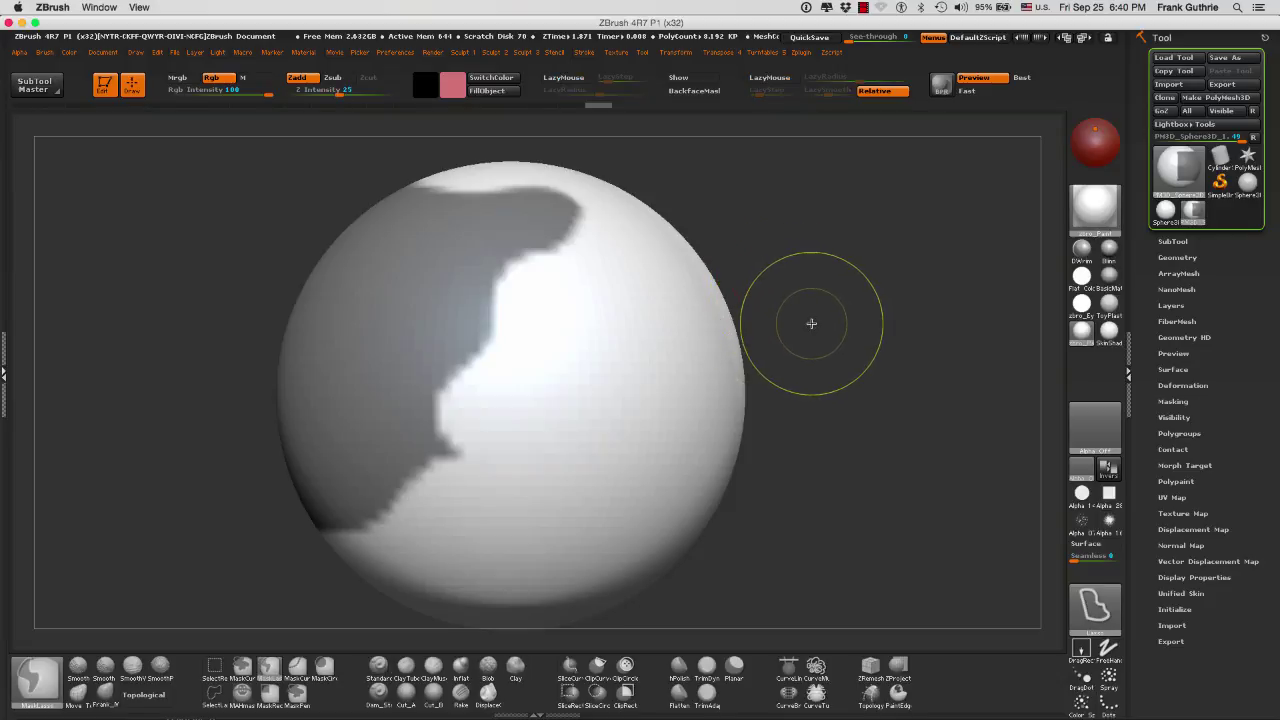
key(ctrl)
Clear the mask and pick MaskCurve from the Quick Pick brushes to replace MaskLasso.
ctrl+drag(888, 224, 883, 226)
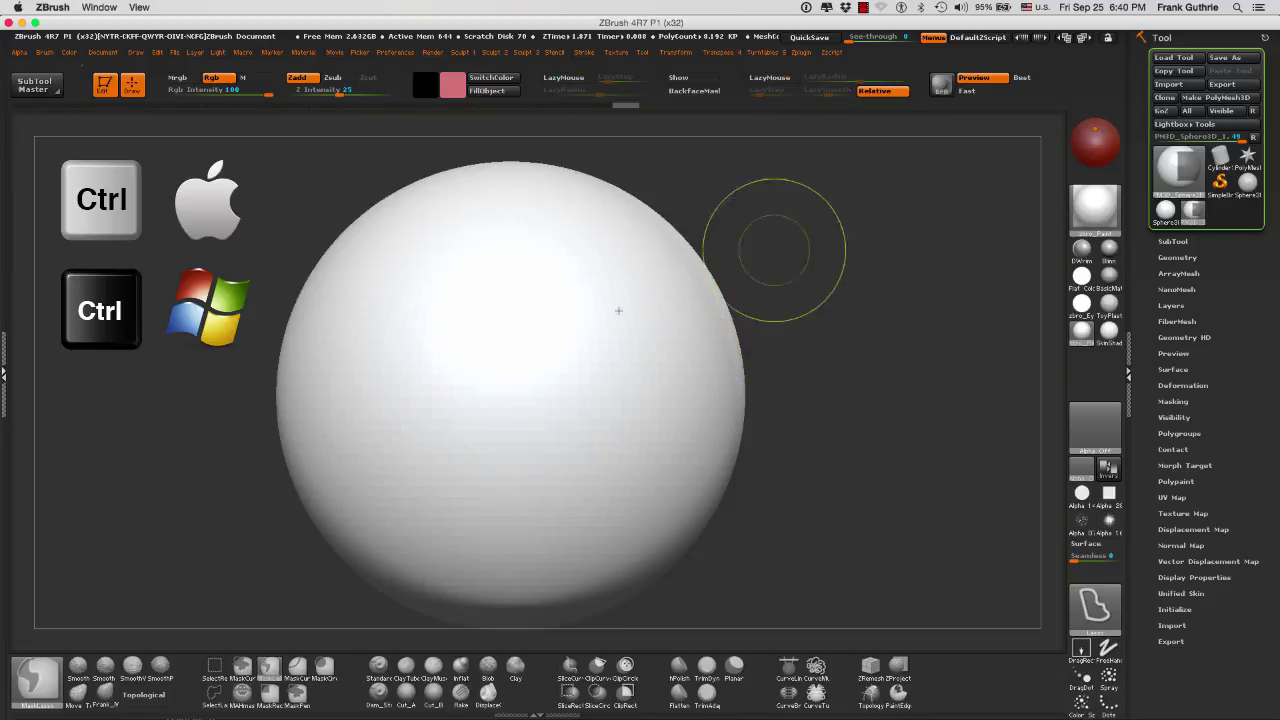
ctrl+click(48, 675)
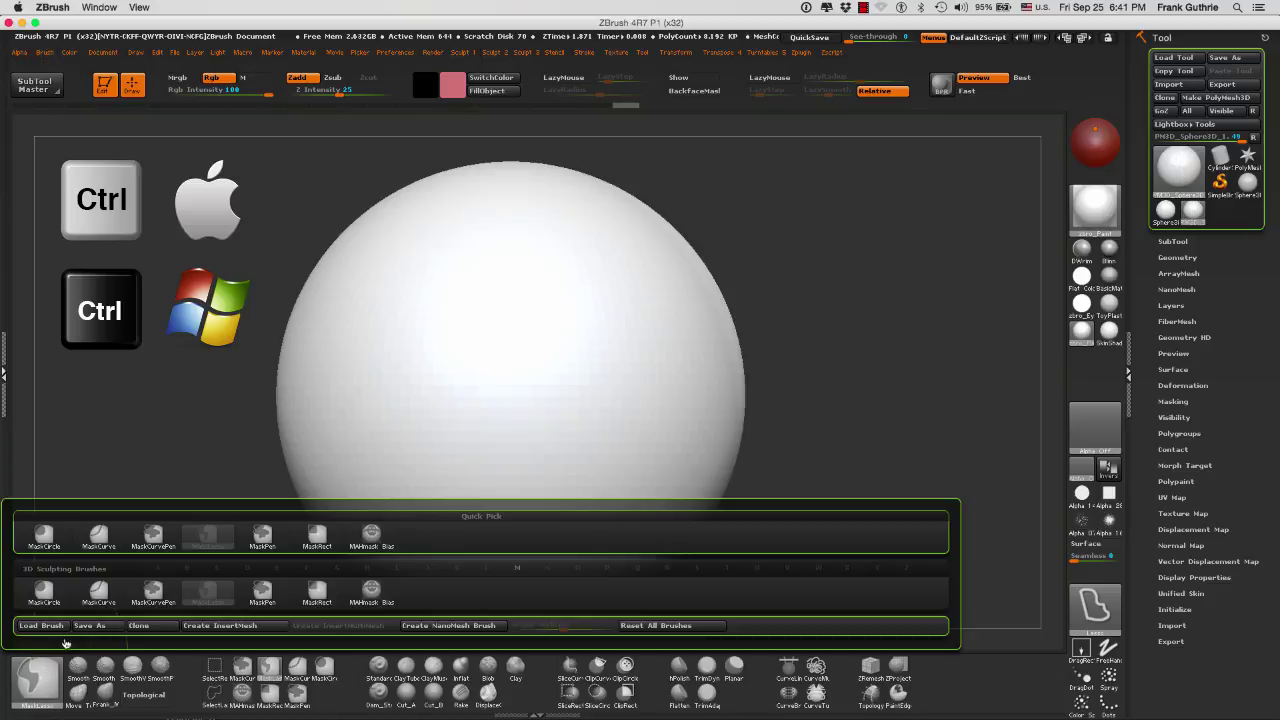
mouse_move(101, 594)
mouse_move(377, 595)
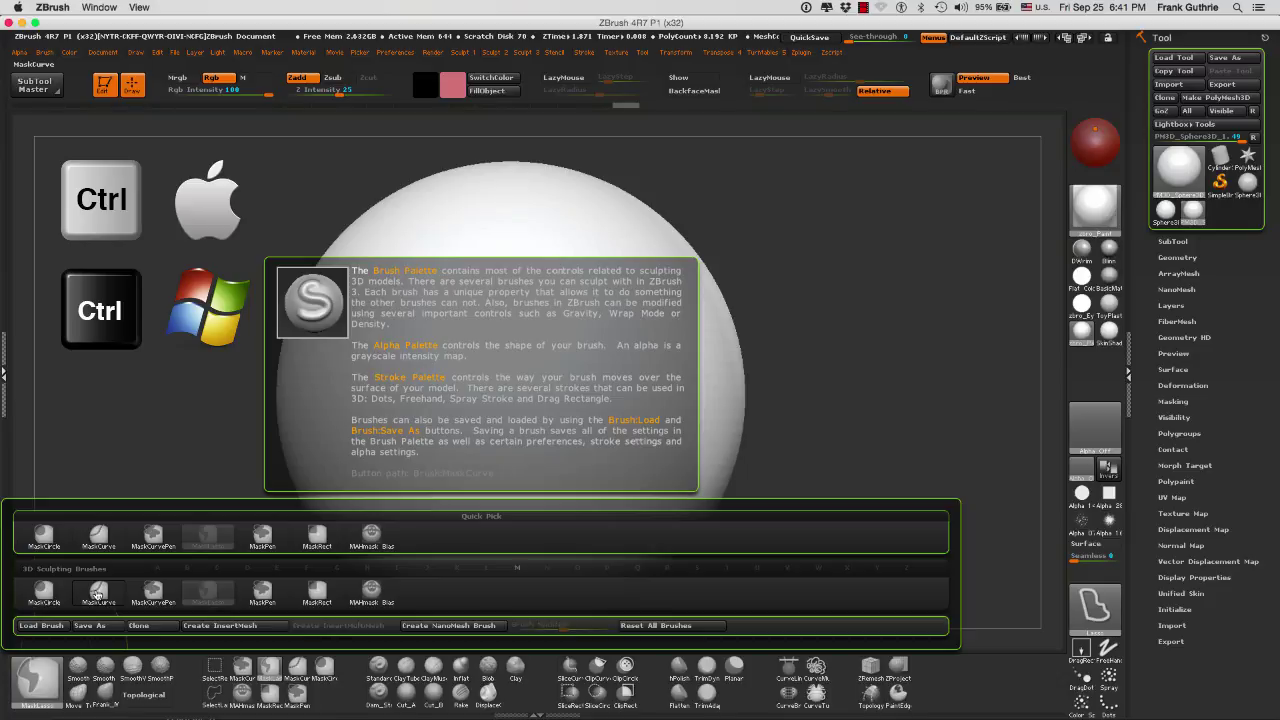
click(96, 595)
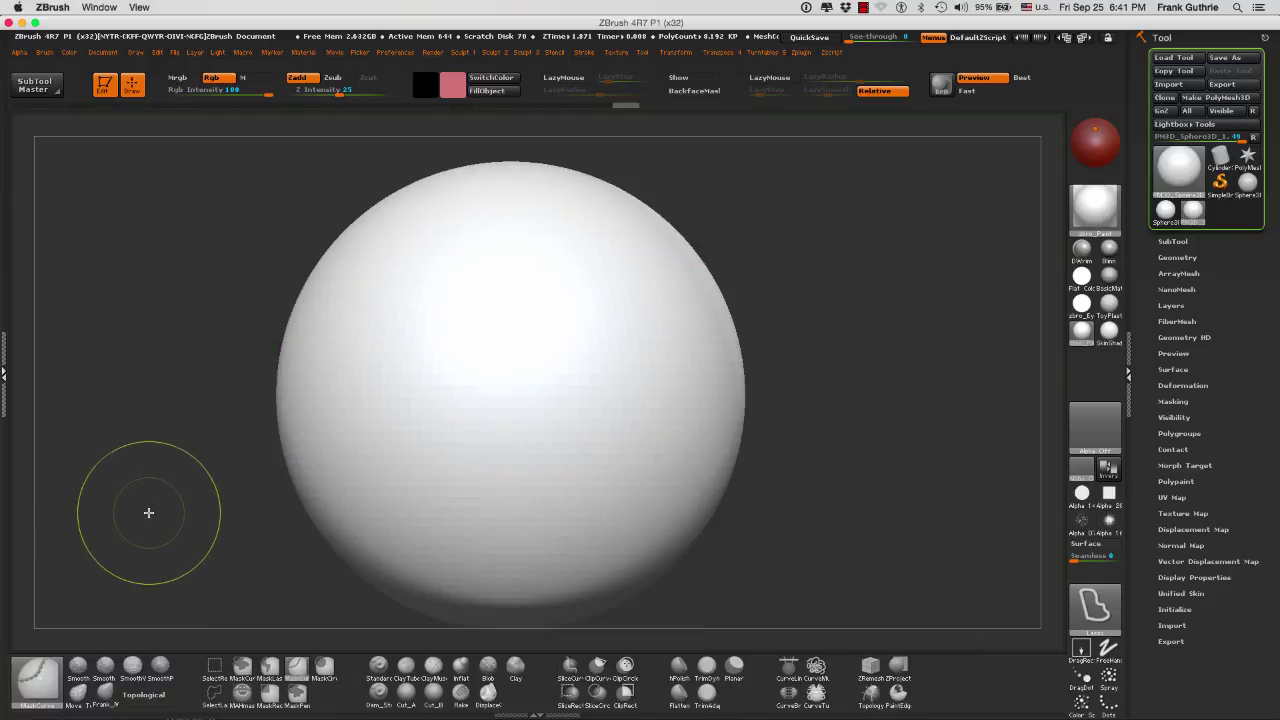
Mask the sphere's top half along a horizontal MaskCurve line, then clear it.
key(ctrl)
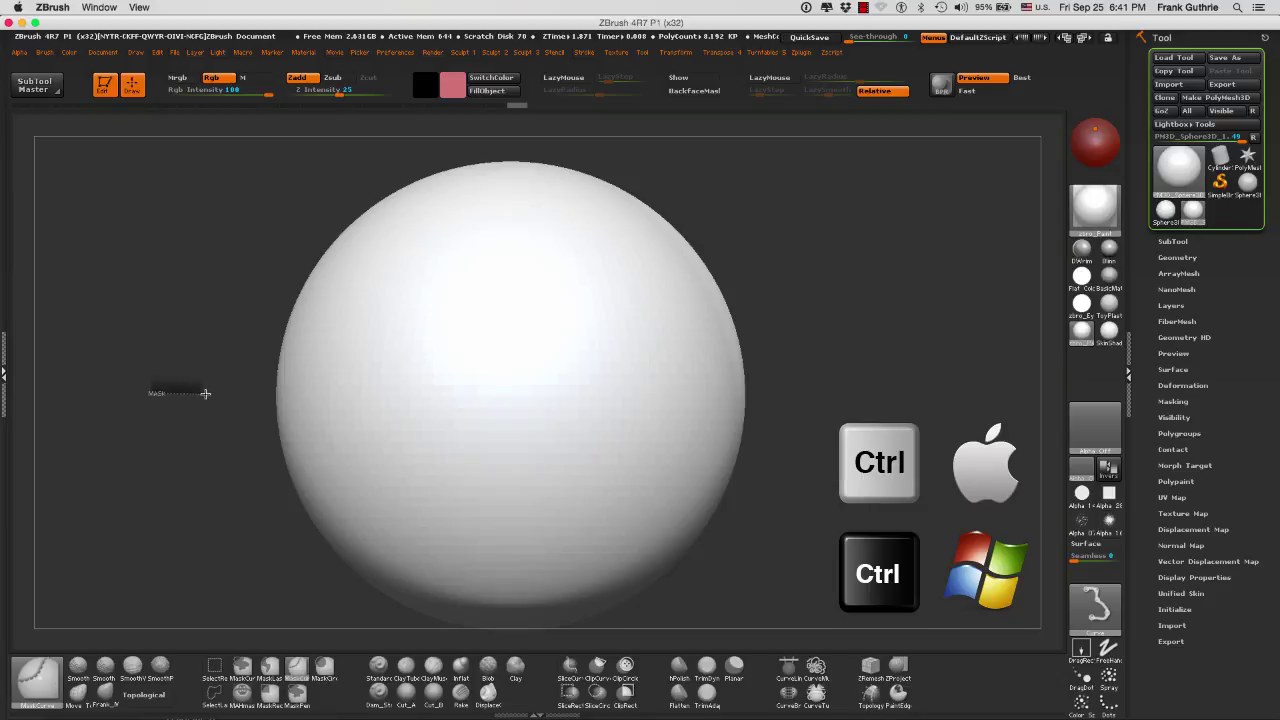
mouse_move(244, 393)
ctrl+mouse_down()
mouse_move(382, 393)
mouse_move(464, 366)
mouse_move(510, 404)
mouse_move(571, 383)
mouse_move(822, 388)
ctrl+mouse_up()
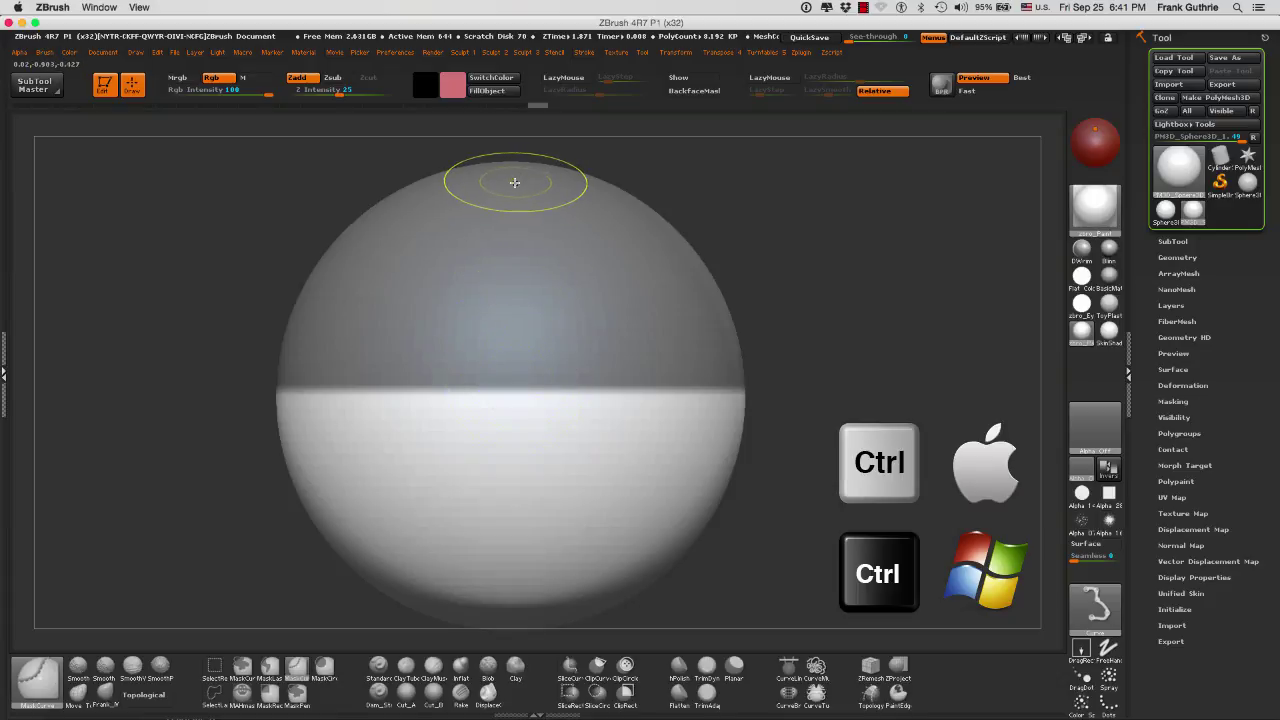
ctrl+click(810, 238)
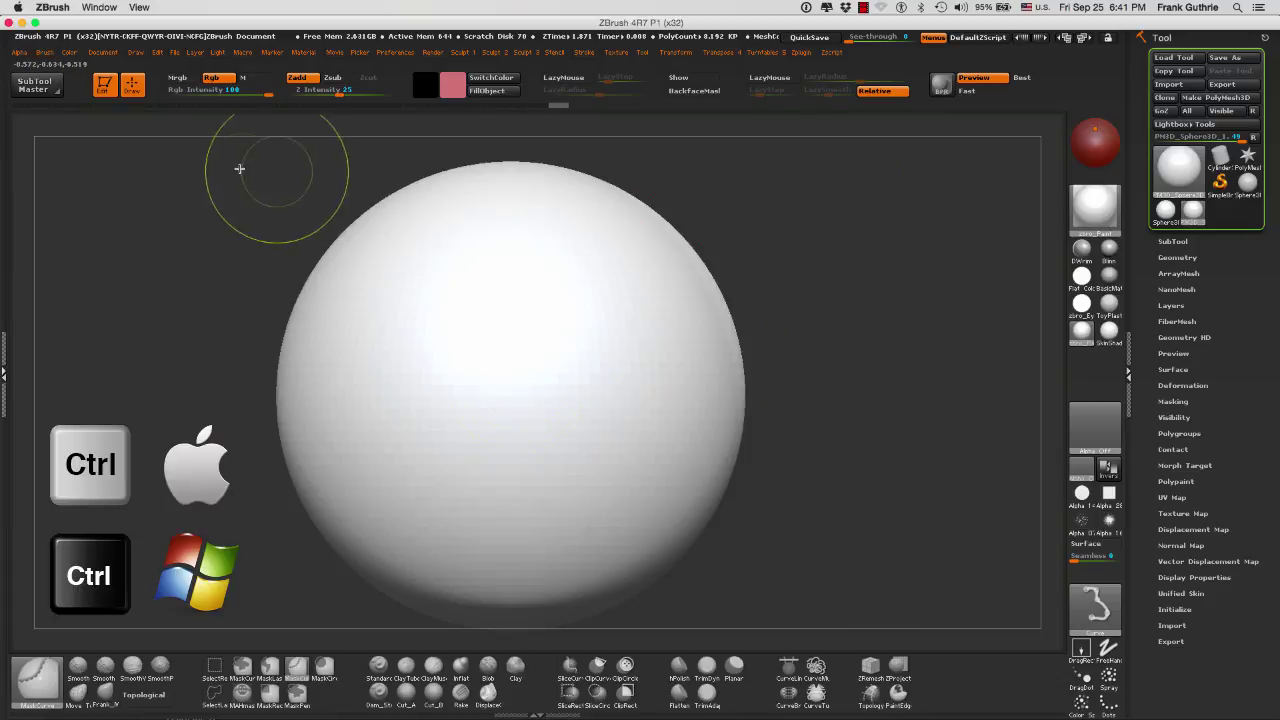
Mask the upper-right half along a diagonal, clear it, and remask the top half horizontally.
ctrl+drag(250, 184, 830, 570)
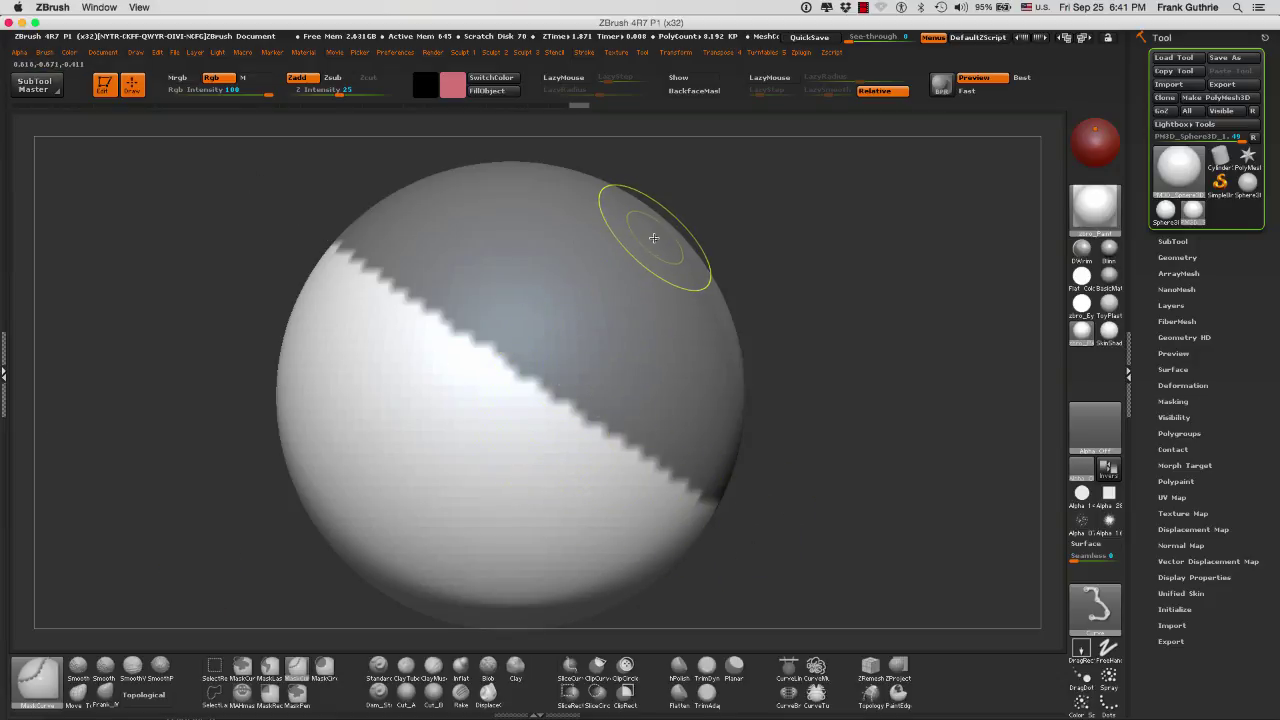
ctrl+click(197, 377)
ctrl+drag(196, 372, 846, 354)
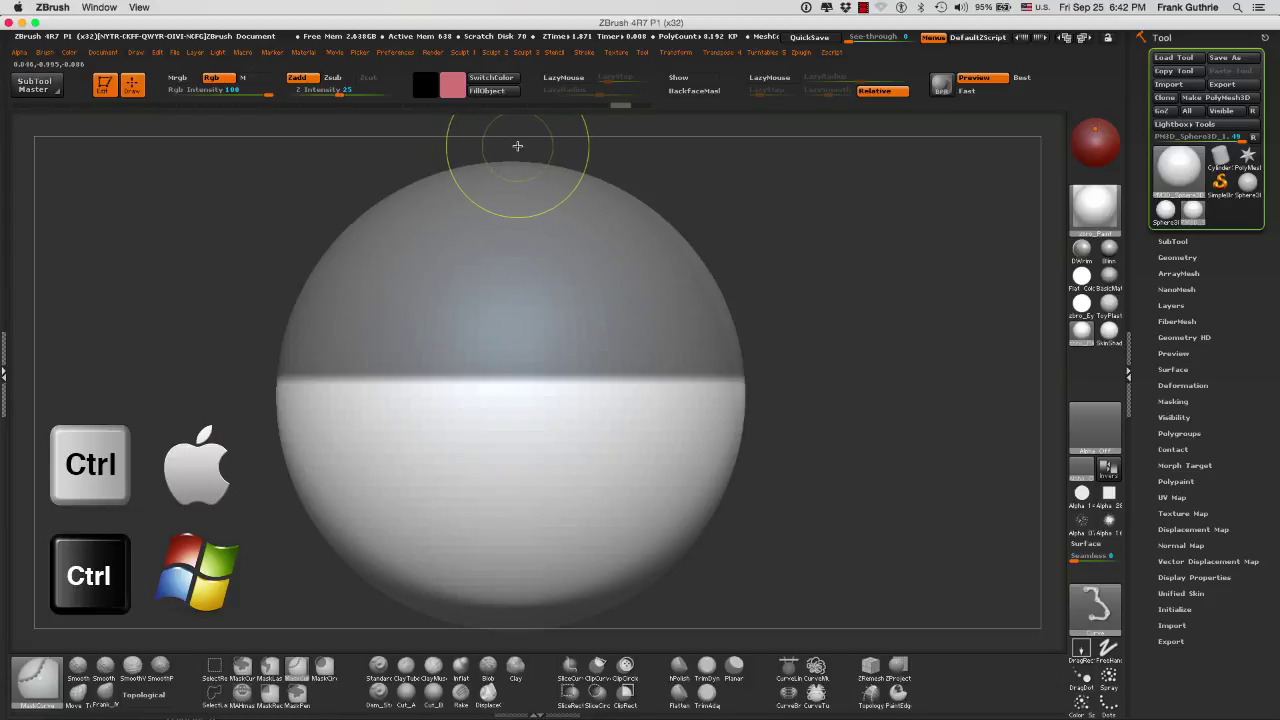
Draw a vertical MaskCurve line down the middle so the lower-right quarter is masked too.
mouse_move(517, 148)
ctrl+mouse_down()
mouse_move(536, 437)
mouse_move(526, 640)
ctrl+mouse_up()
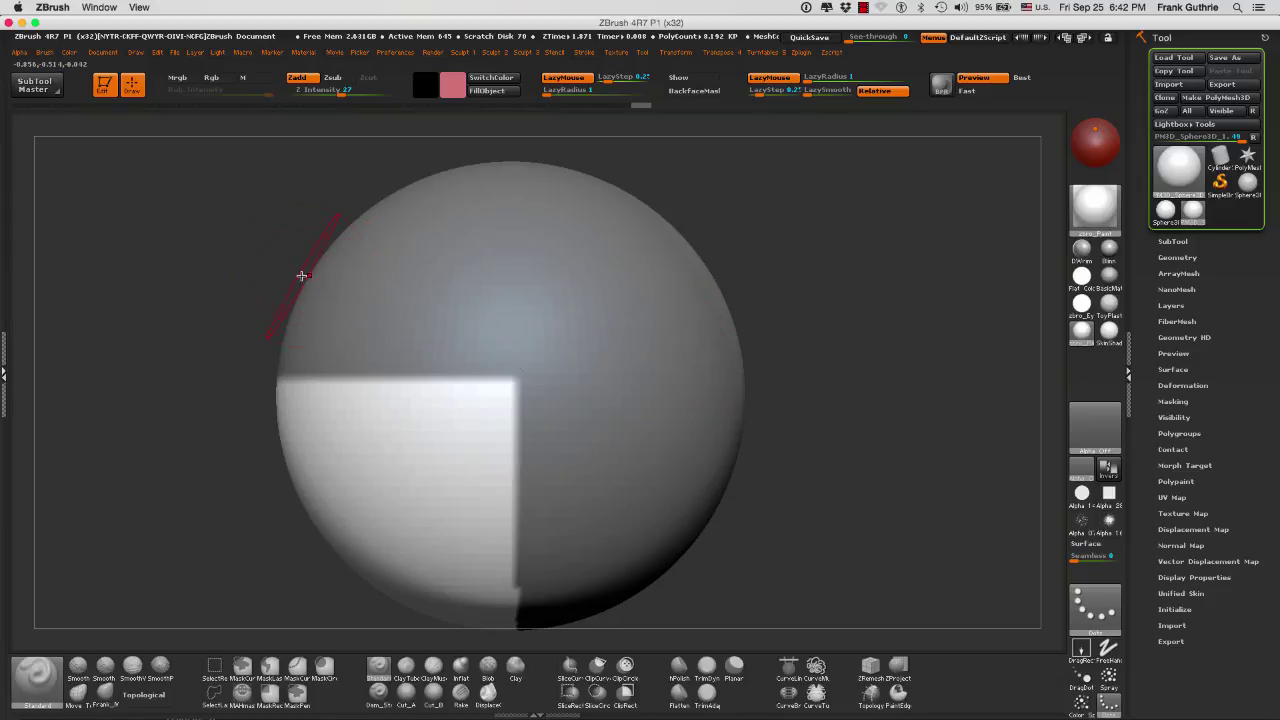
Cut a diagonal mask edge across the upper left, then a slightly tilted vertical edge.
mouse_move(187, 245)
ctrl+mouse_down()
mouse_move(431, 292)
mouse_move(543, 297)
mouse_move(605, 327)
mouse_move(817, 370)
ctrl+mouse_up()
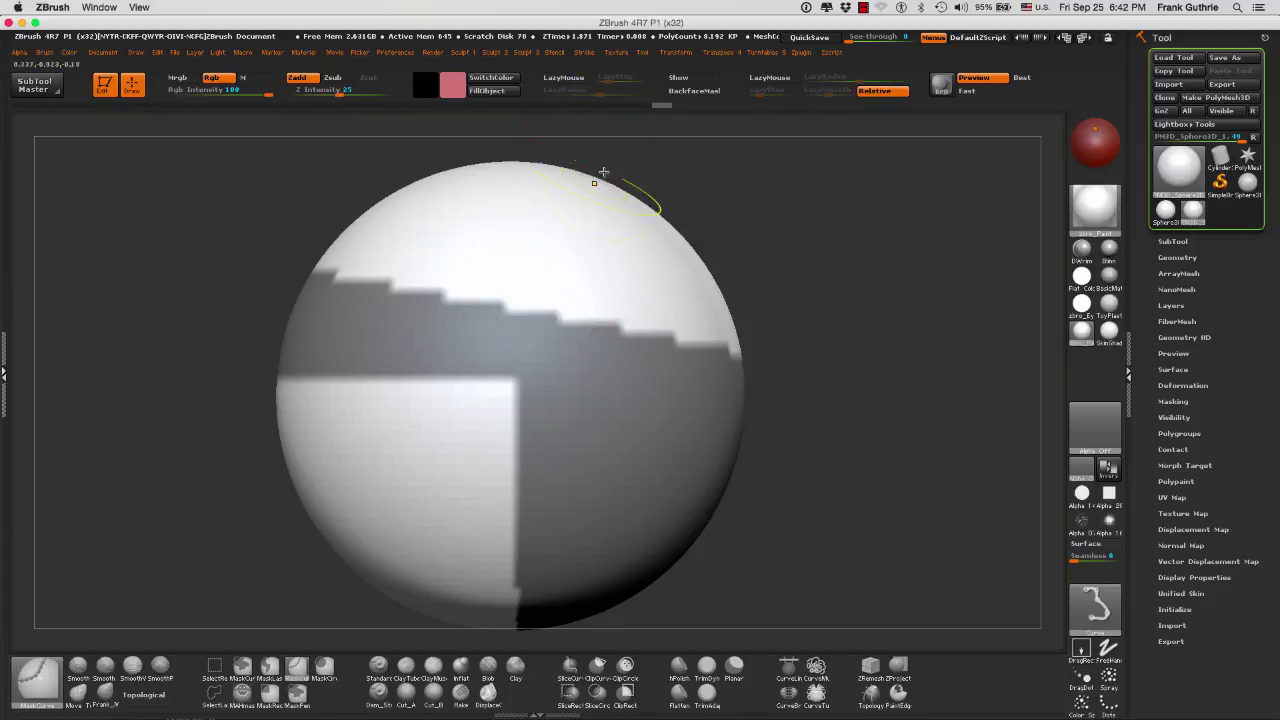
mouse_move(614, 157)
ctrl+mouse_down()
mouse_move(635, 424)
mouse_move(616, 458)
mouse_move(619, 493)
ctrl+mouse_up()
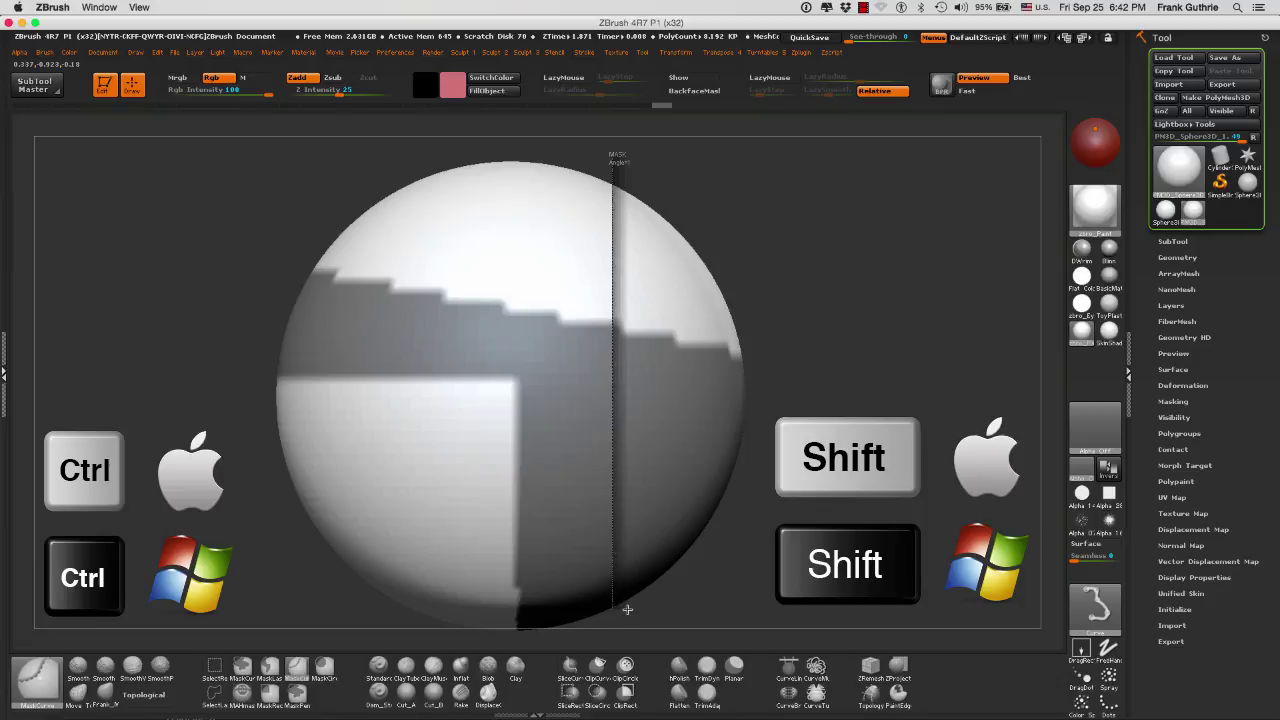
key(alt)
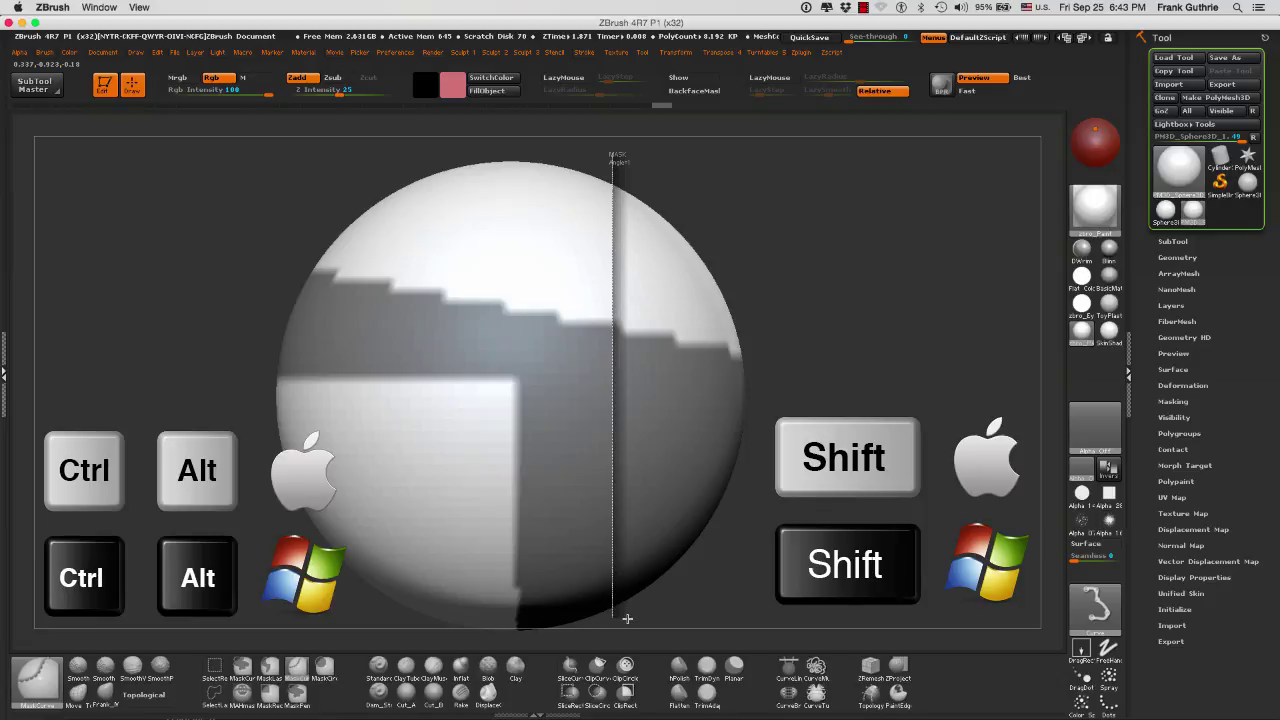
ctrl+alt+shift+drag(627, 618, 620, 619)
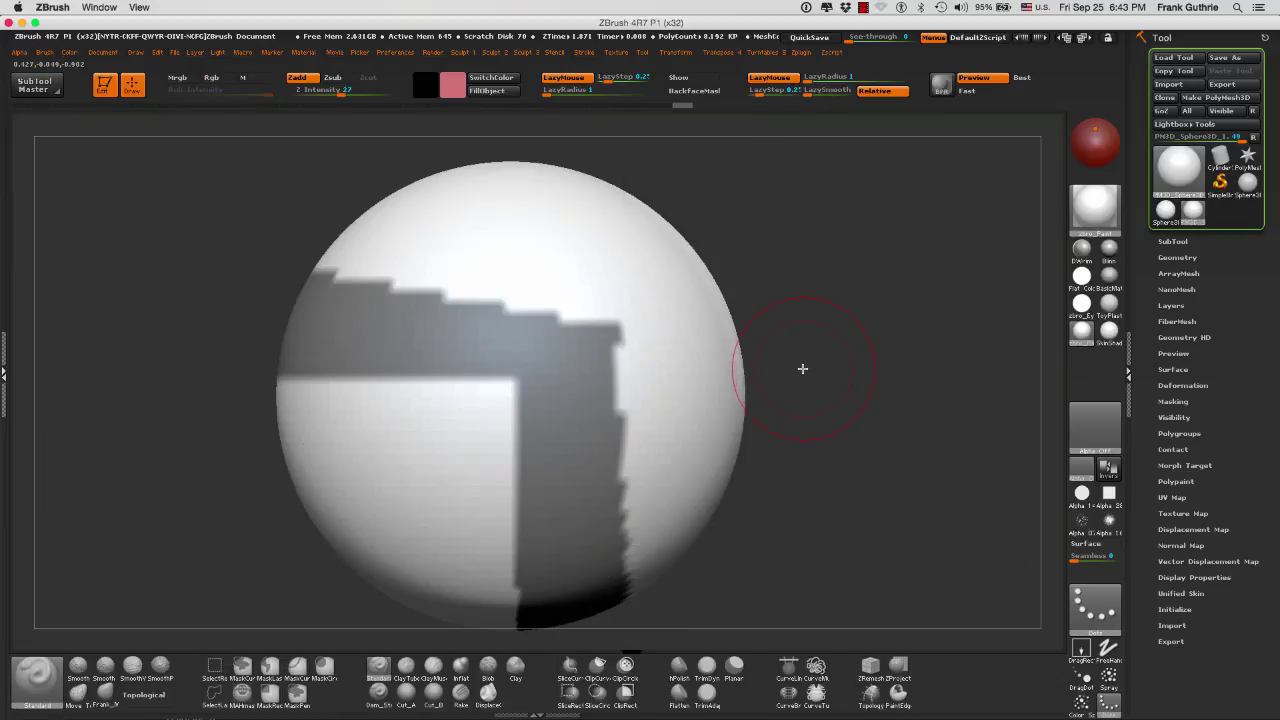
Clear the mask and draw a MaskCurve line from the upper right, bending it down past the bottom.
ctrl+click(877, 274)
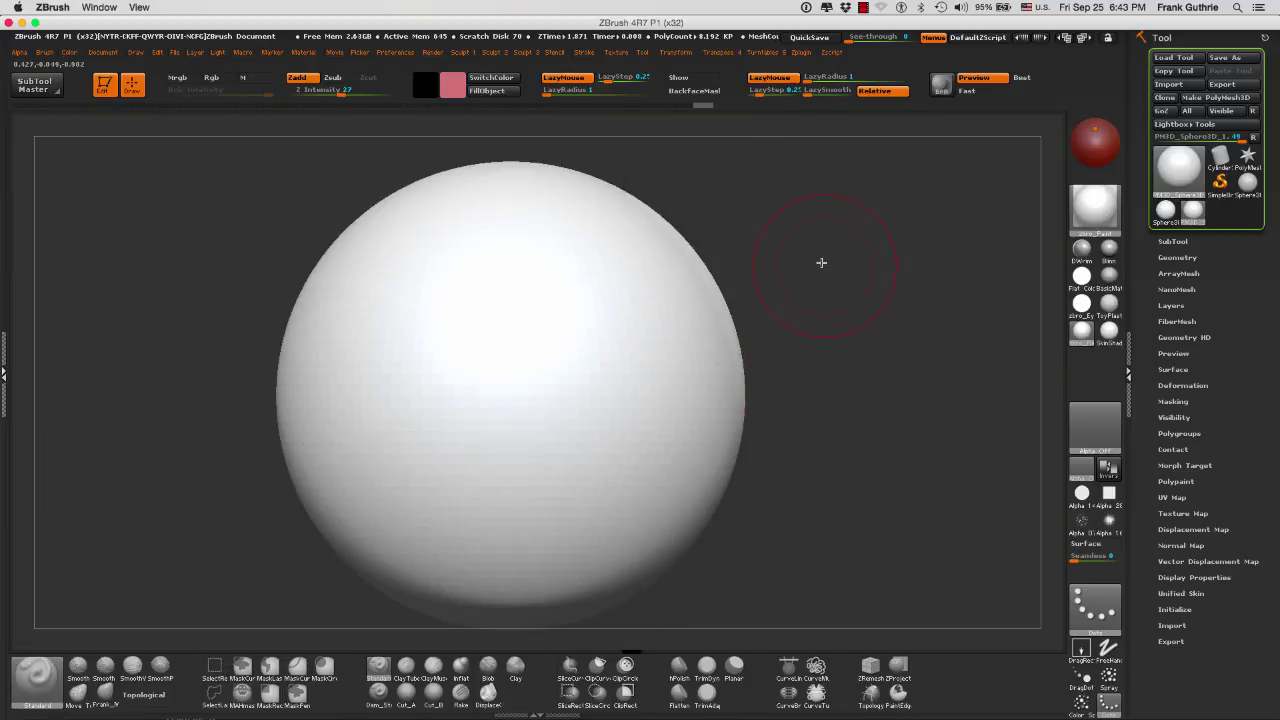
key(ctrl)
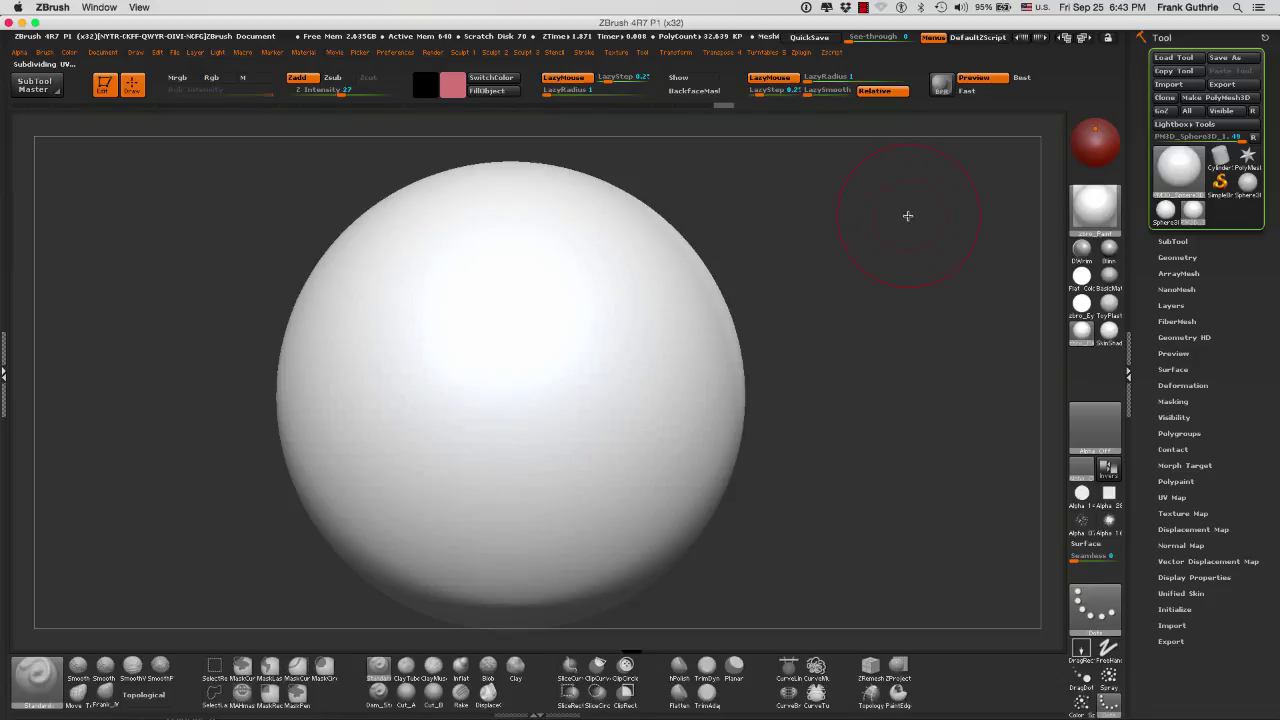
key(ctrl)
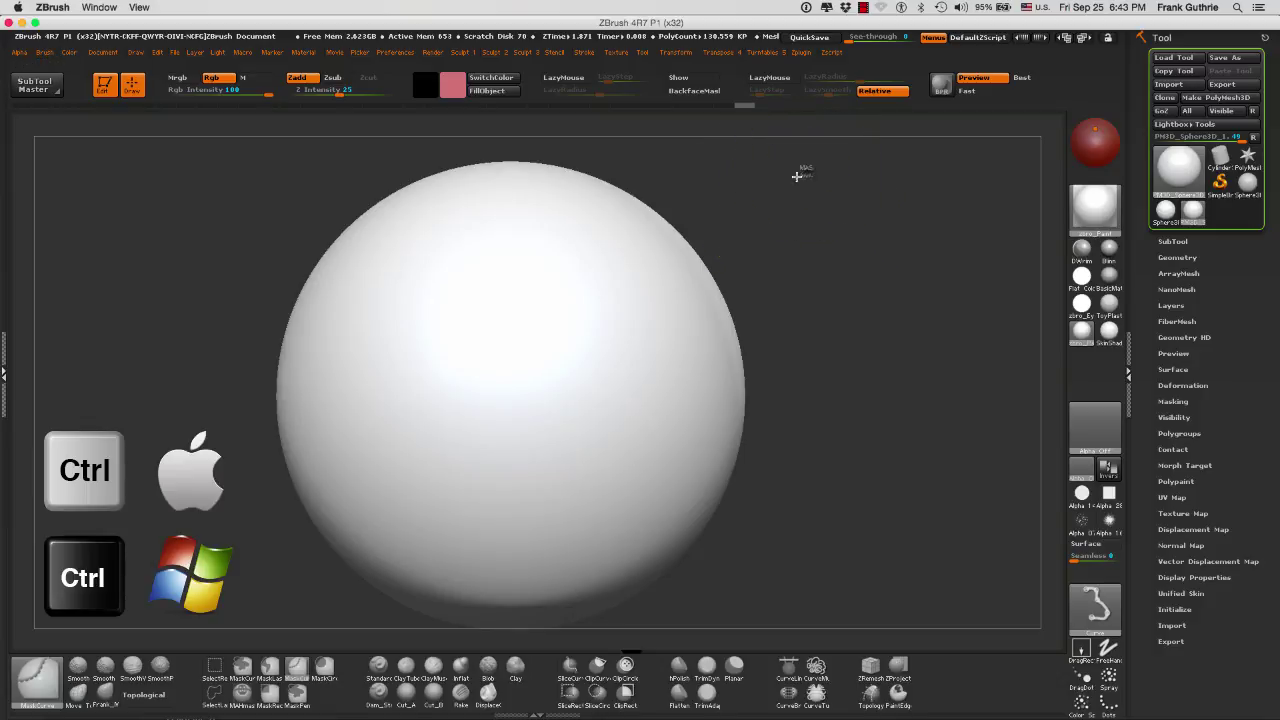
ctrl+drag(806, 170, 548, 313)
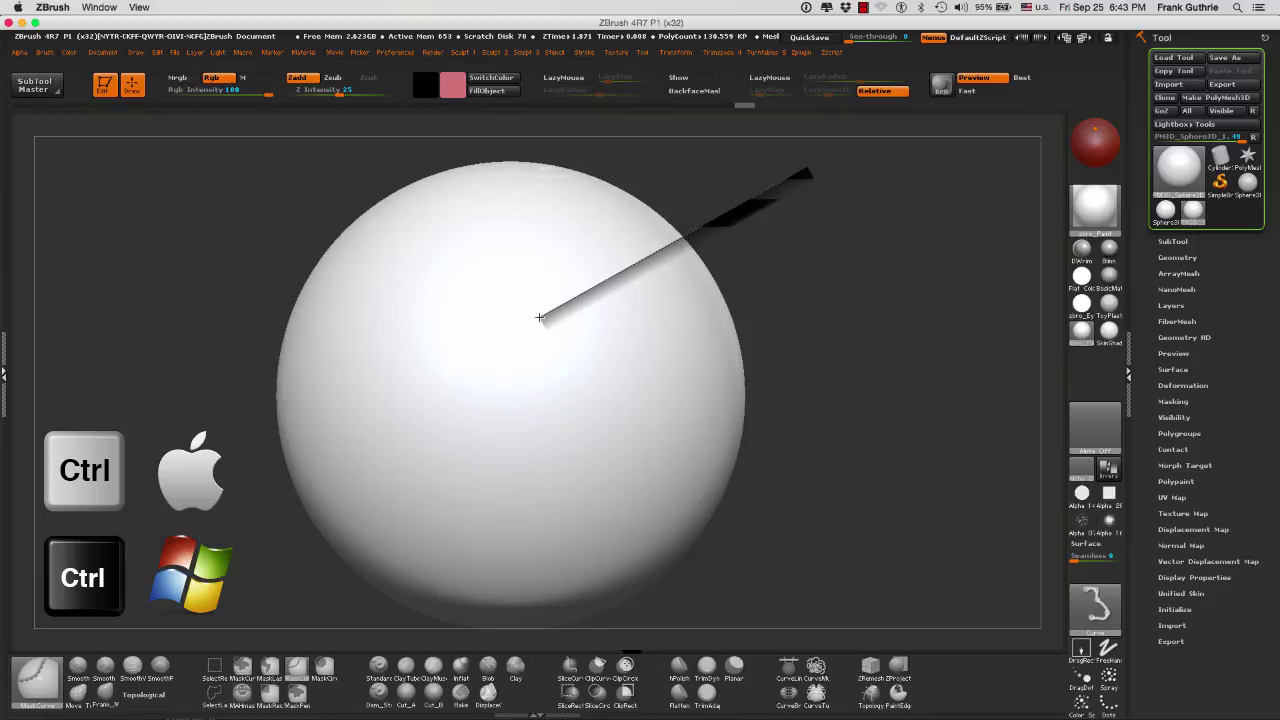
key(alt)
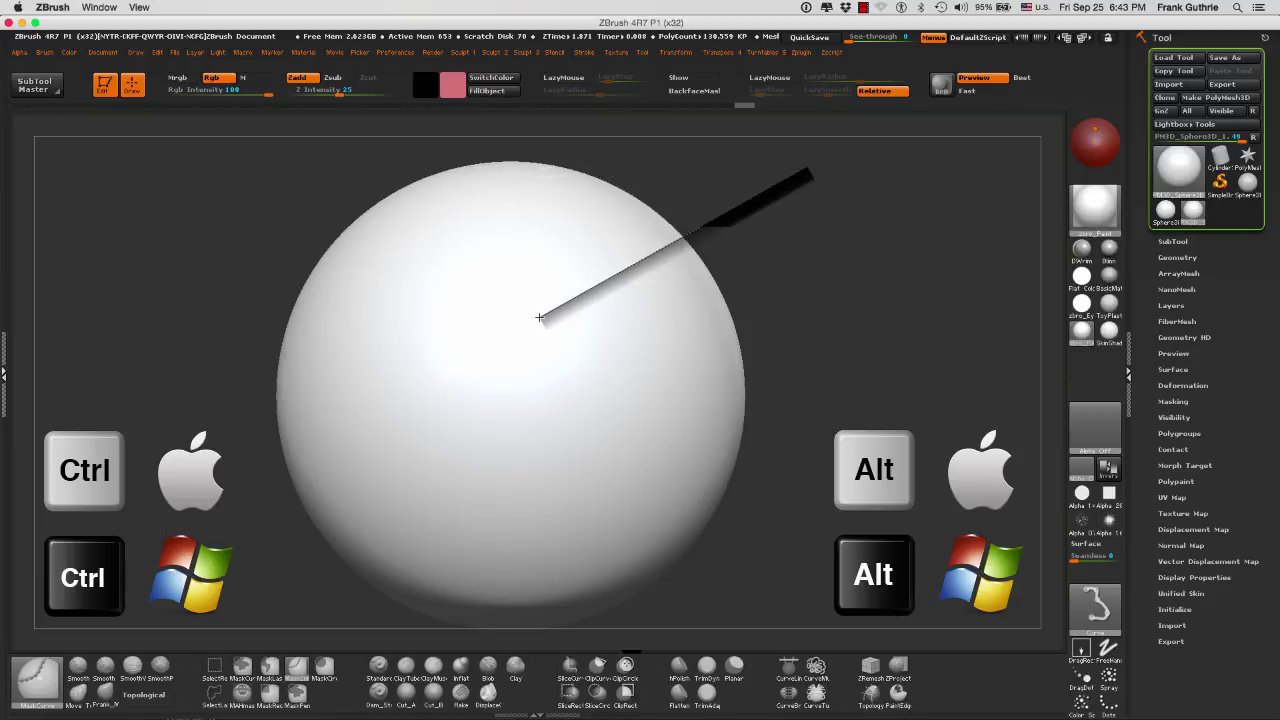
mouse_move(540, 318)
ctrl+mouse_down()
mouse_move(514, 356)
mouse_move(492, 313)
mouse_move(493, 363)
mouse_move(466, 400)
mouse_move(460, 463)
mouse_move(505, 566)
mouse_move(577, 652)
ctrl+mouse_up()
key(alt)
key(alt)
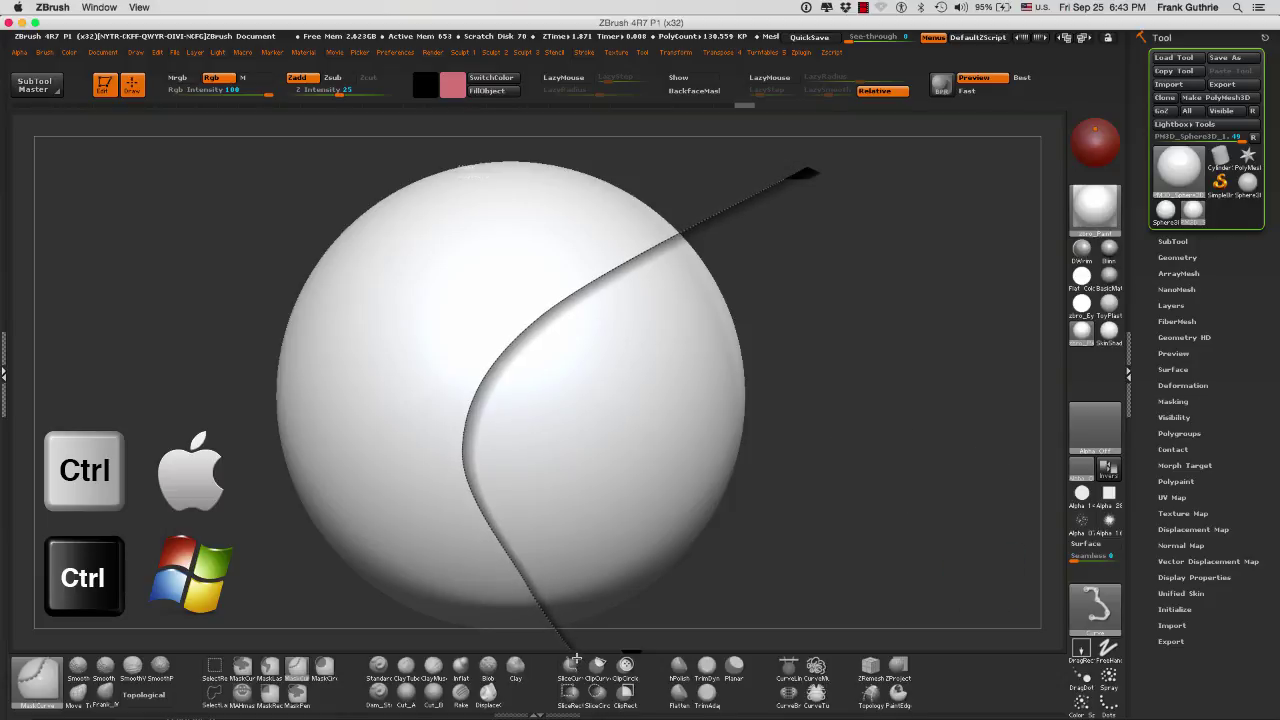
Apply the curved mask to the sphere's right side and start a second curve line from the upper right.
ctrl+drag(579, 646, 579, 648)
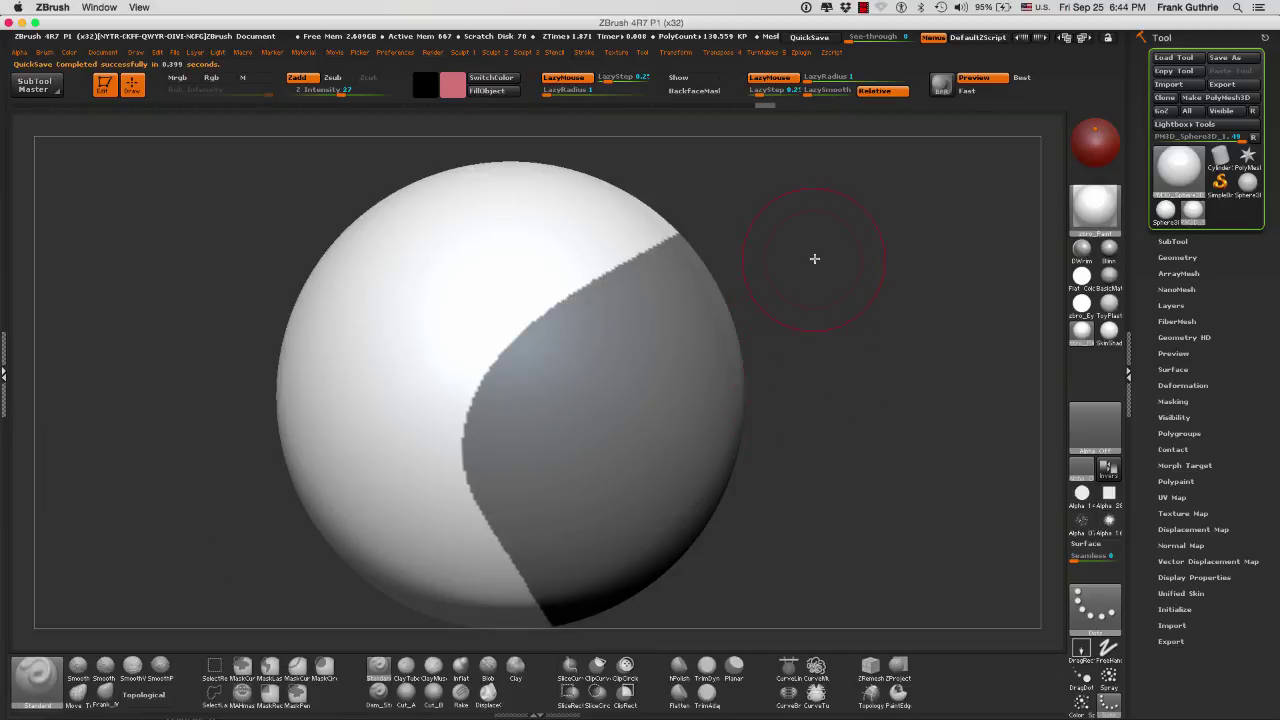
key(ctrl)
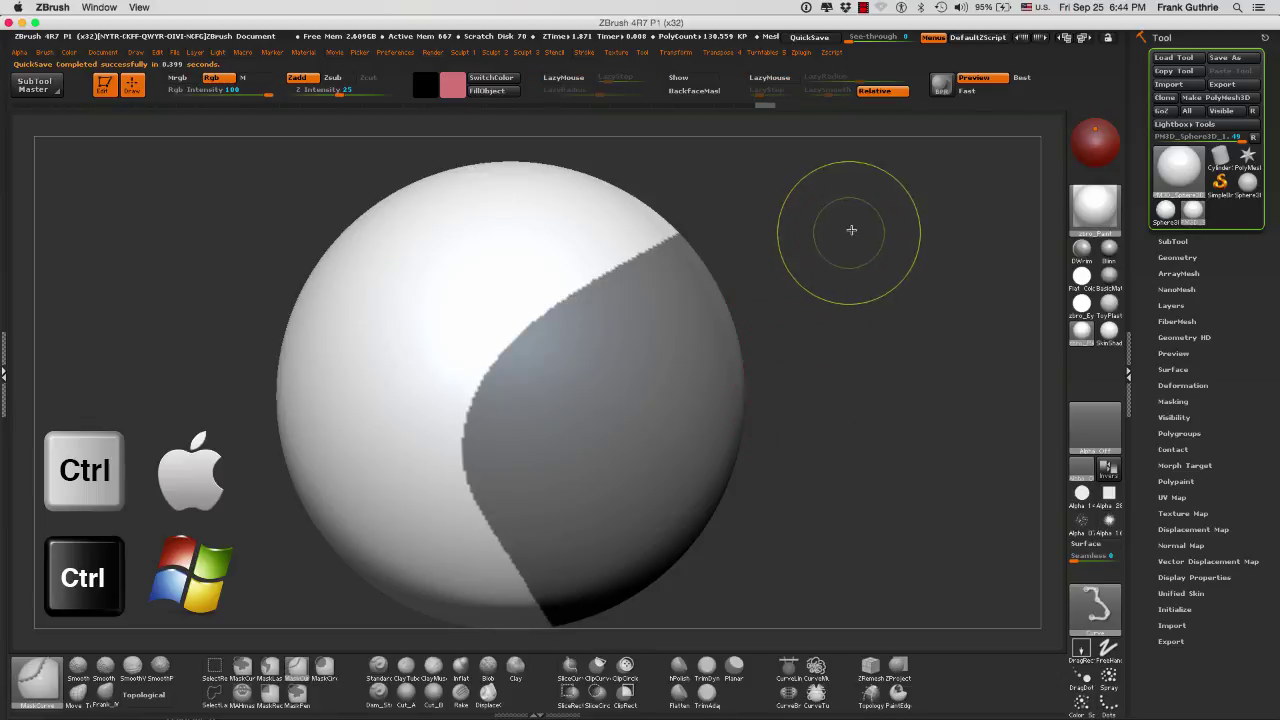
mouse_move(850, 240)
ctrl+mouse_down()
mouse_move(685, 330)
mouse_move(649, 393)
mouse_move(596, 432)
mouse_move(599, 553)
mouse_move(648, 590)
ctrl+mouse_up()
Bend the second line parallel to the first and unmask beyond it, leaving a curved band.
key(alt)
key(alt)
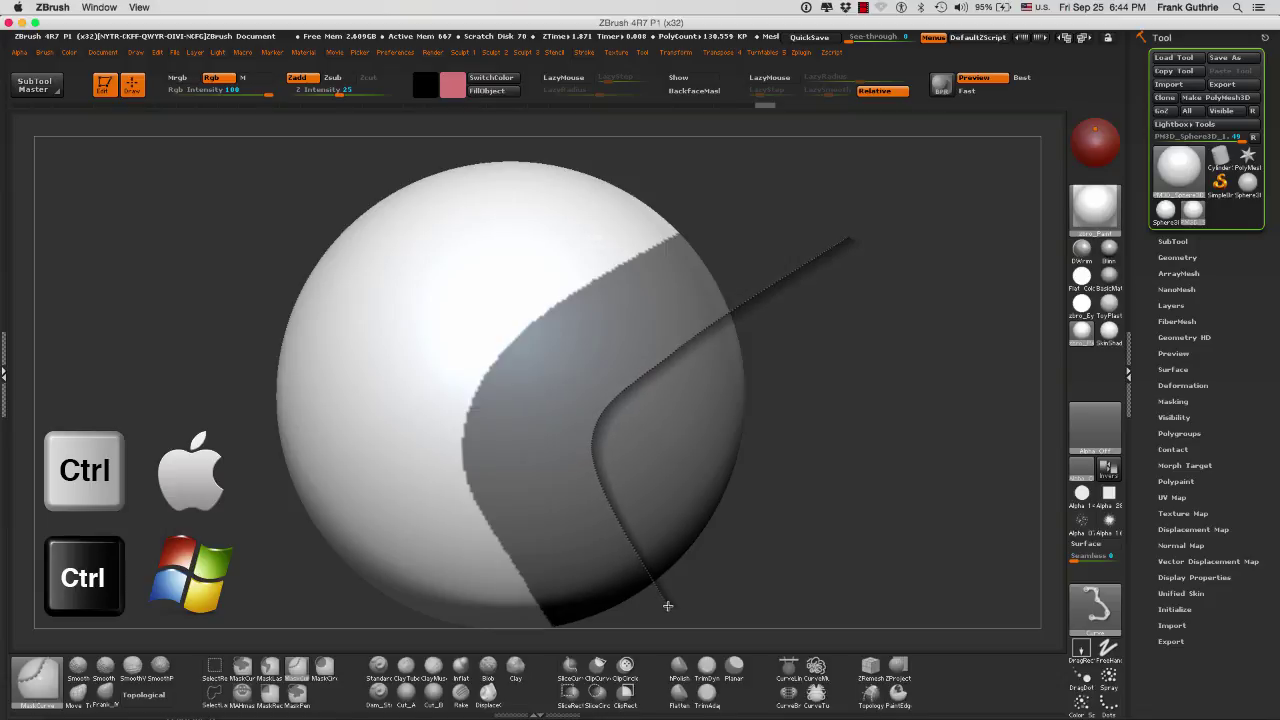
key(alt)
ctrl+drag(670, 606, 671, 606)
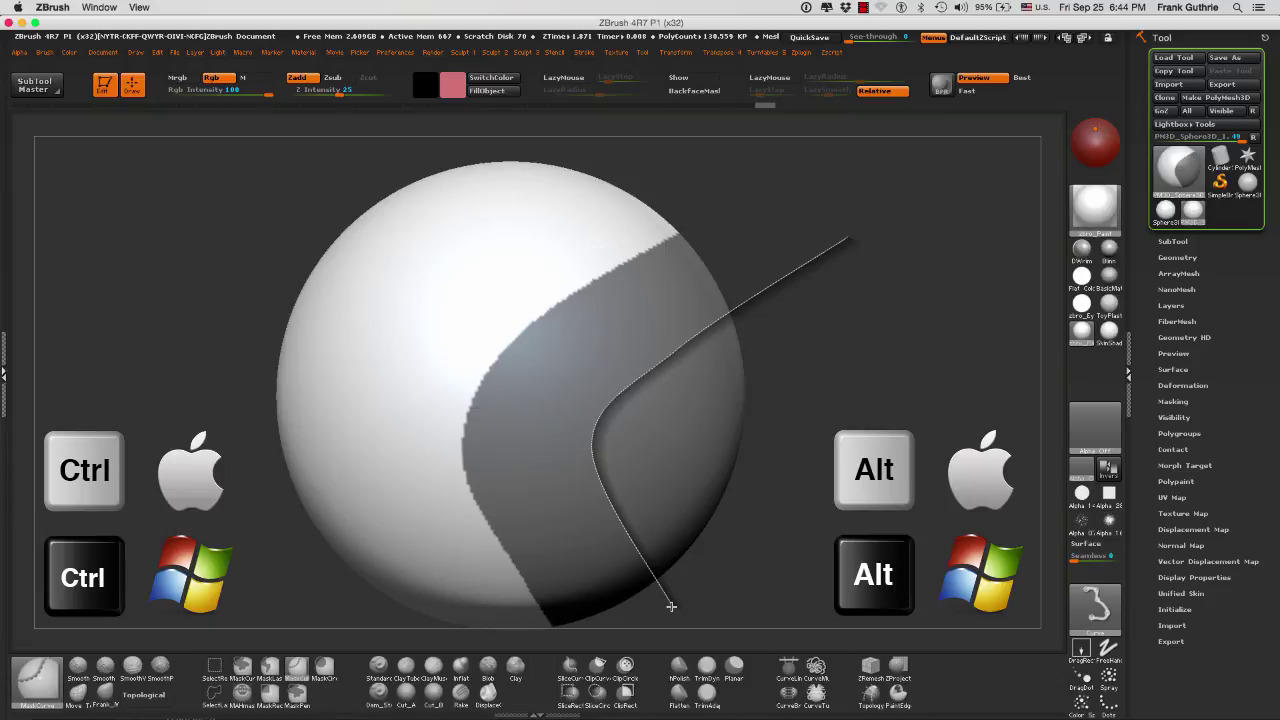
ctrl+alt+drag(670, 607, 672, 600)
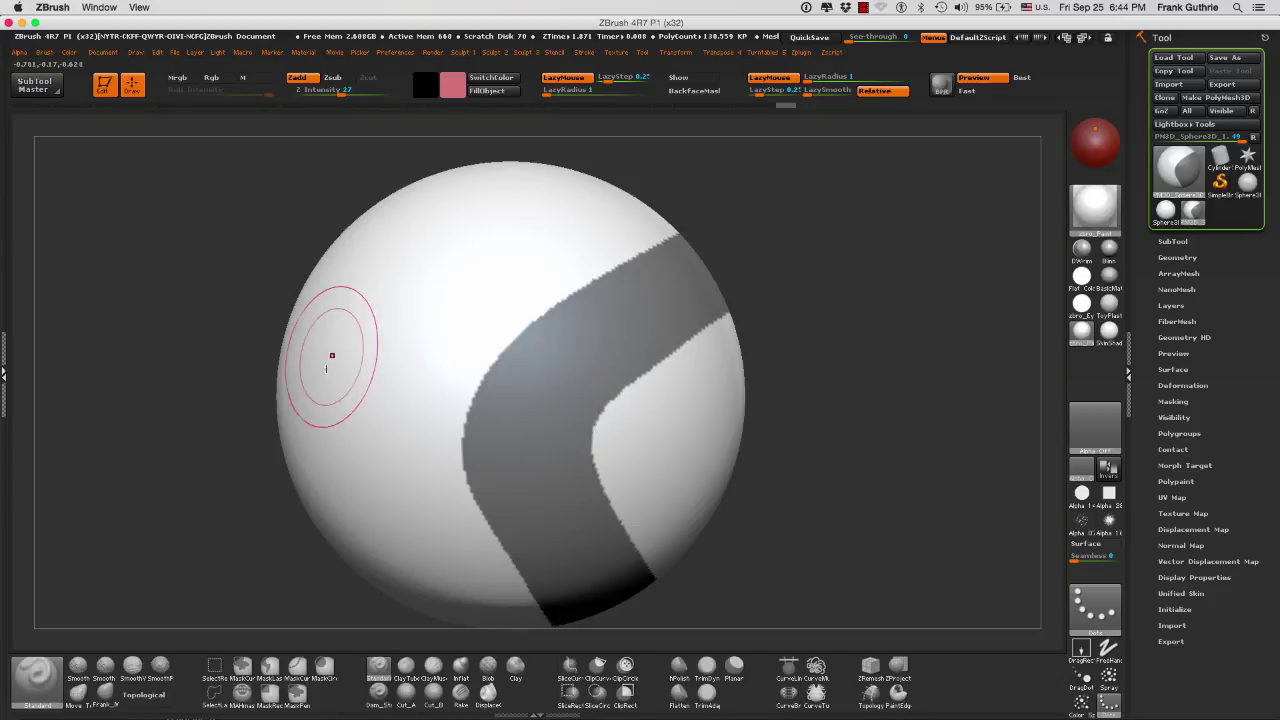
Draw a sharp-cornered MaskCurve line from the lower left and unmask outside it, leaving an angled band.
mouse_move(166, 587)
ctrl+mouse_down()
mouse_move(418, 464)
mouse_move(431, 425)
mouse_move(315, 221)
ctrl+mouse_up()
key(alt)
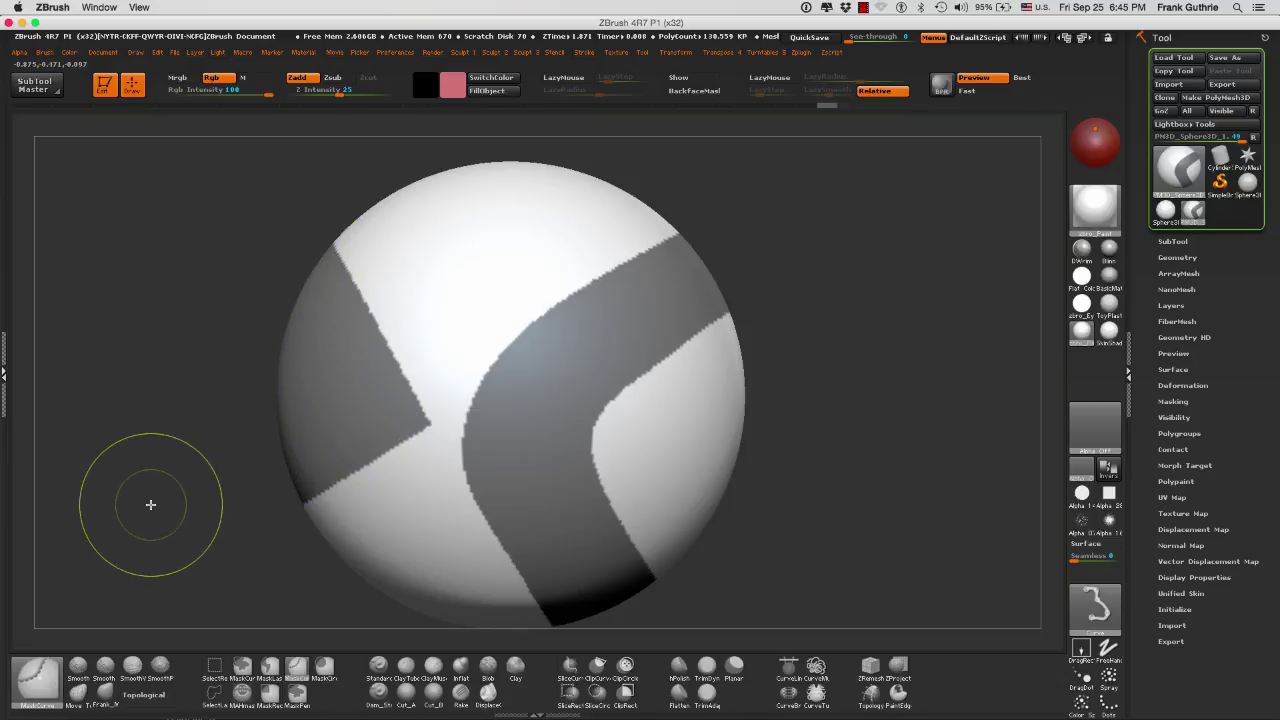
ctrl+drag(151, 502, 349, 389)
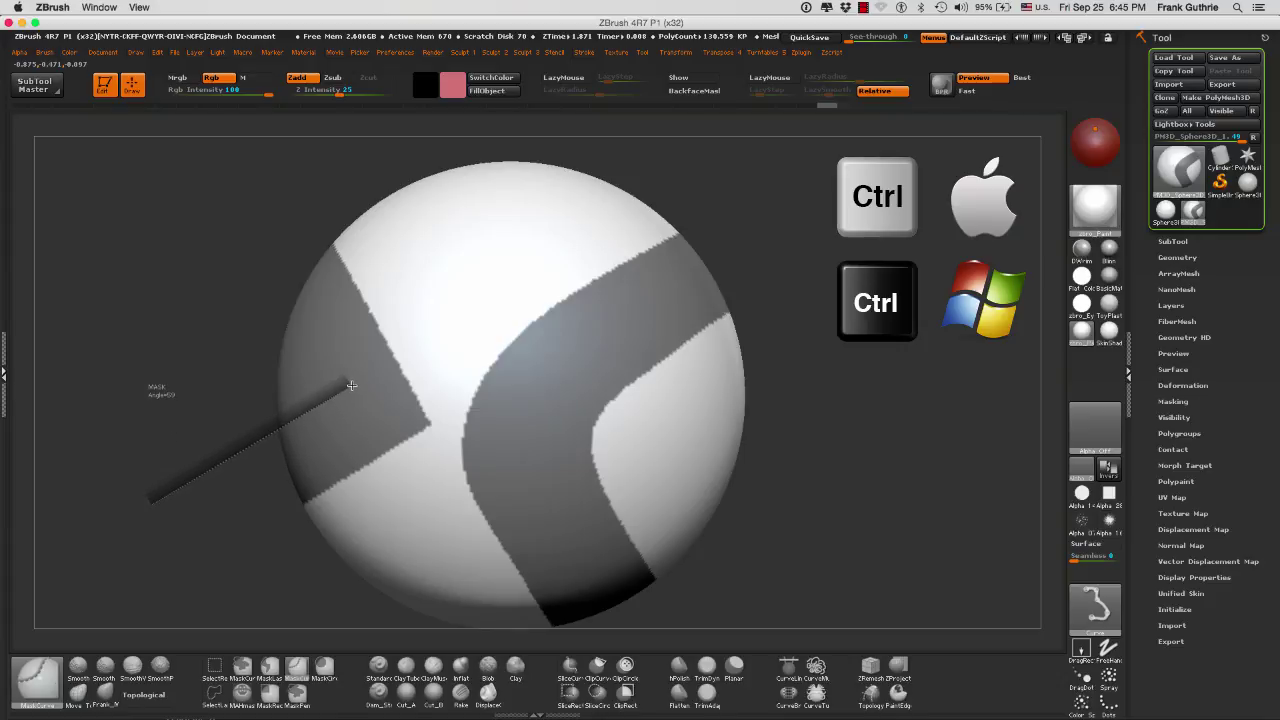
mouse_move(351, 385)
ctrl+mouse_down()
mouse_move(292, 305)
mouse_move(272, 234)
ctrl+mouse_up()
key(alt)
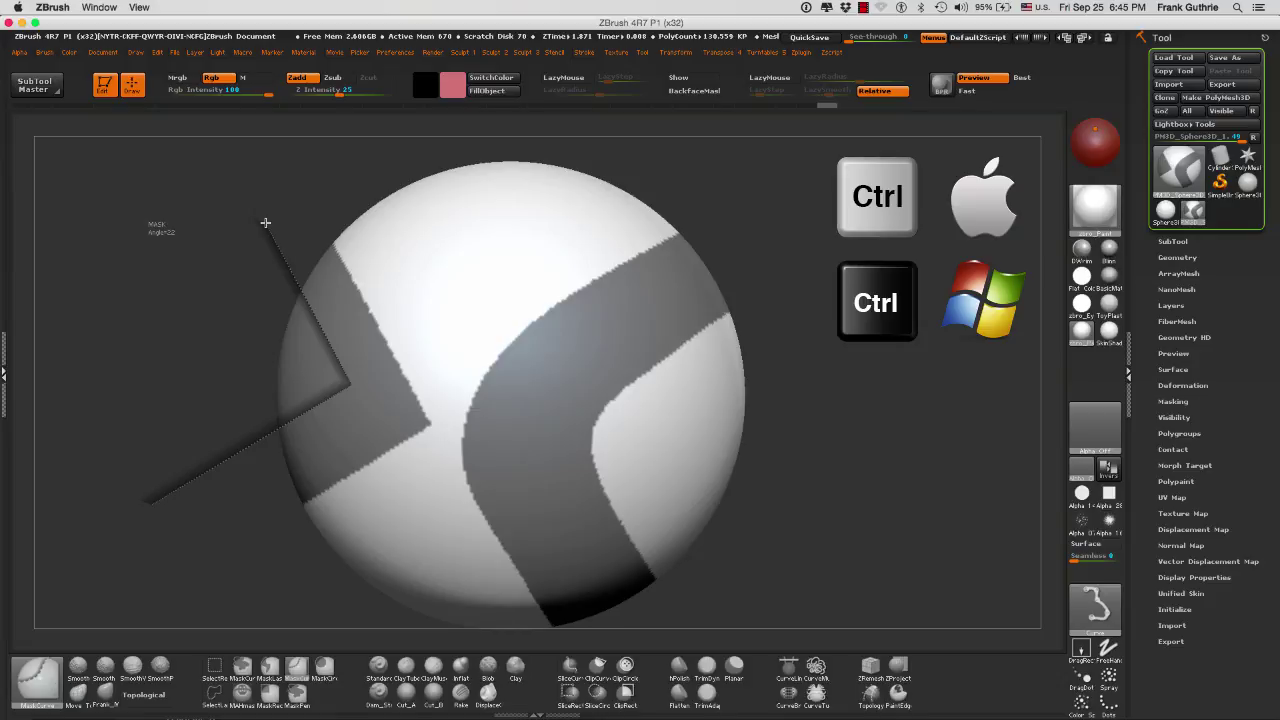
key(alt)
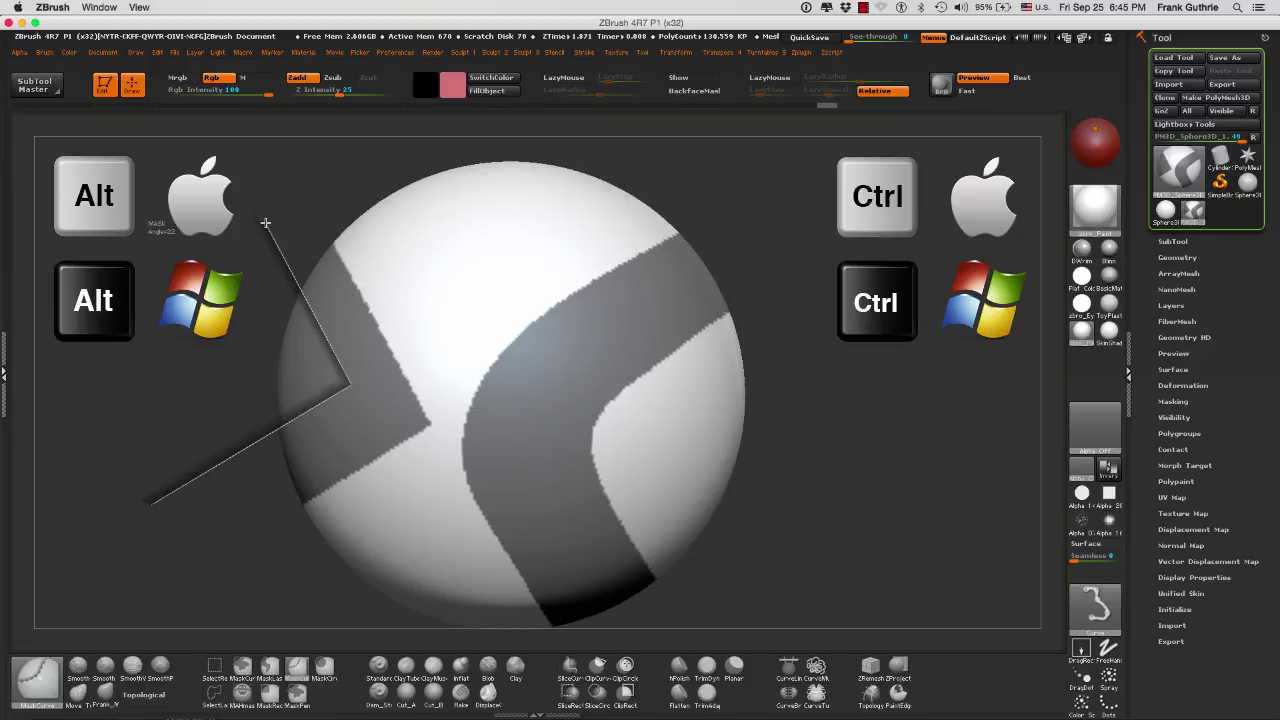
ctrl+alt+drag(261, 222, 263, 218)
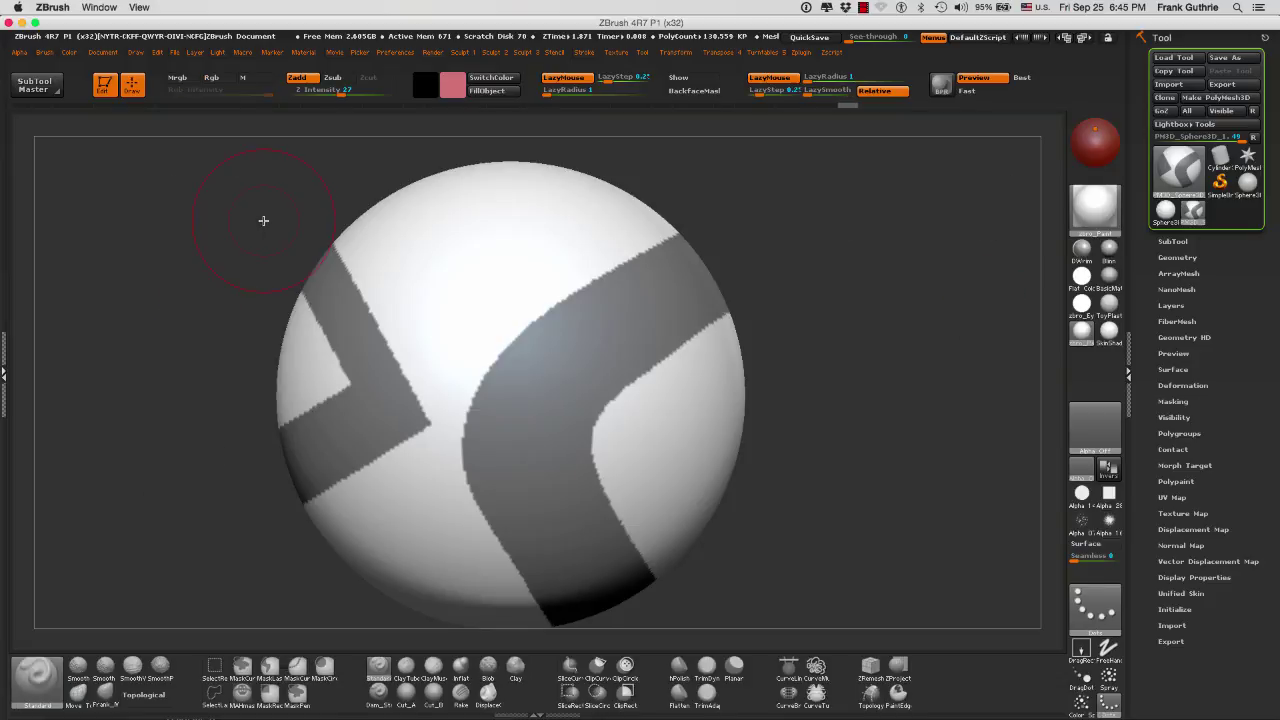